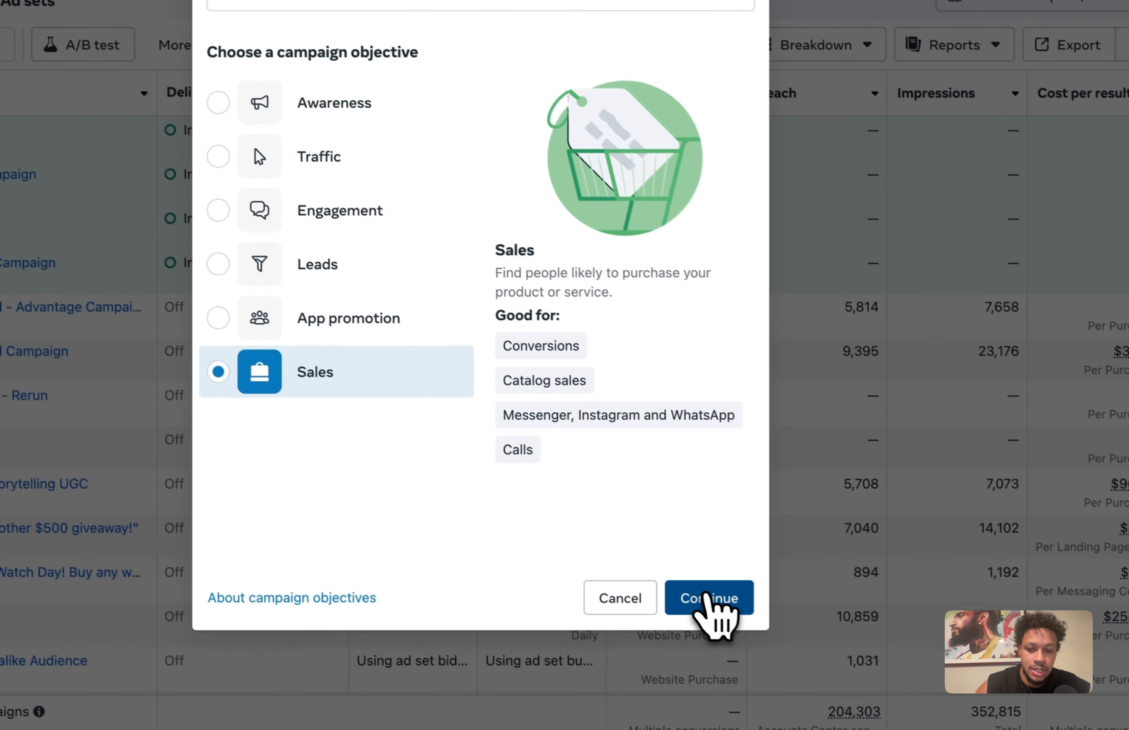
# Confirm the Sales campaign objective and choose the Manual sales campaign setup.
pyautogui.click(778, 655)
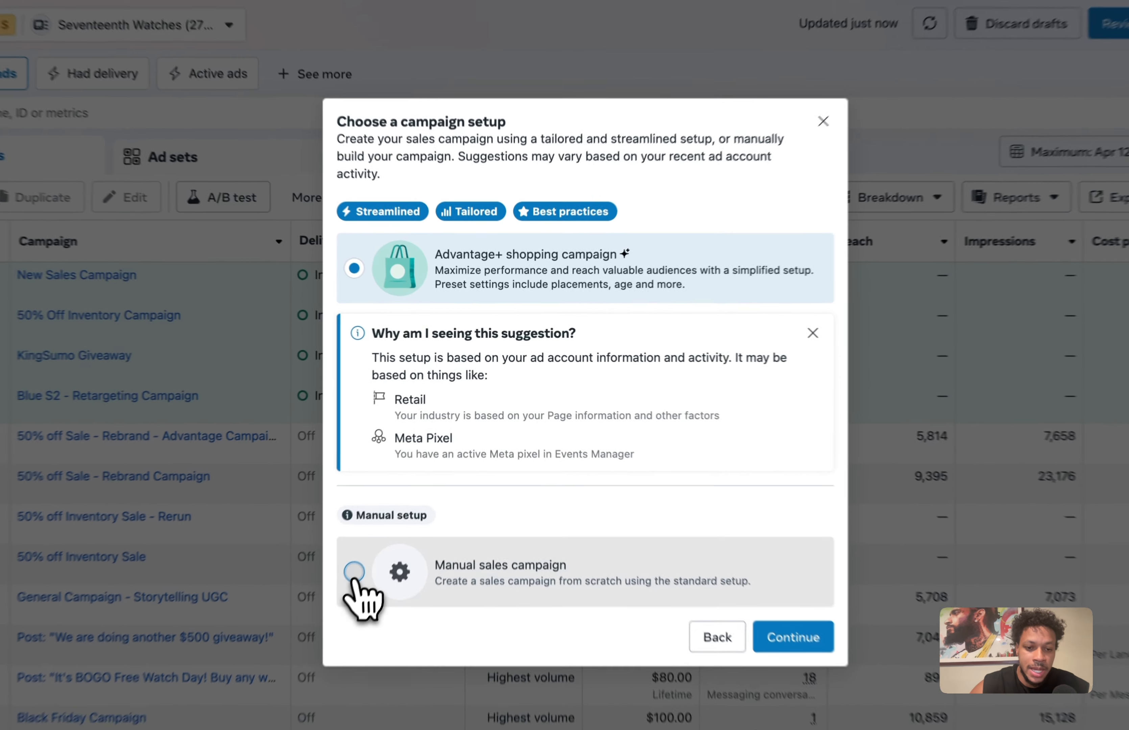
pyautogui.click(392, 511)
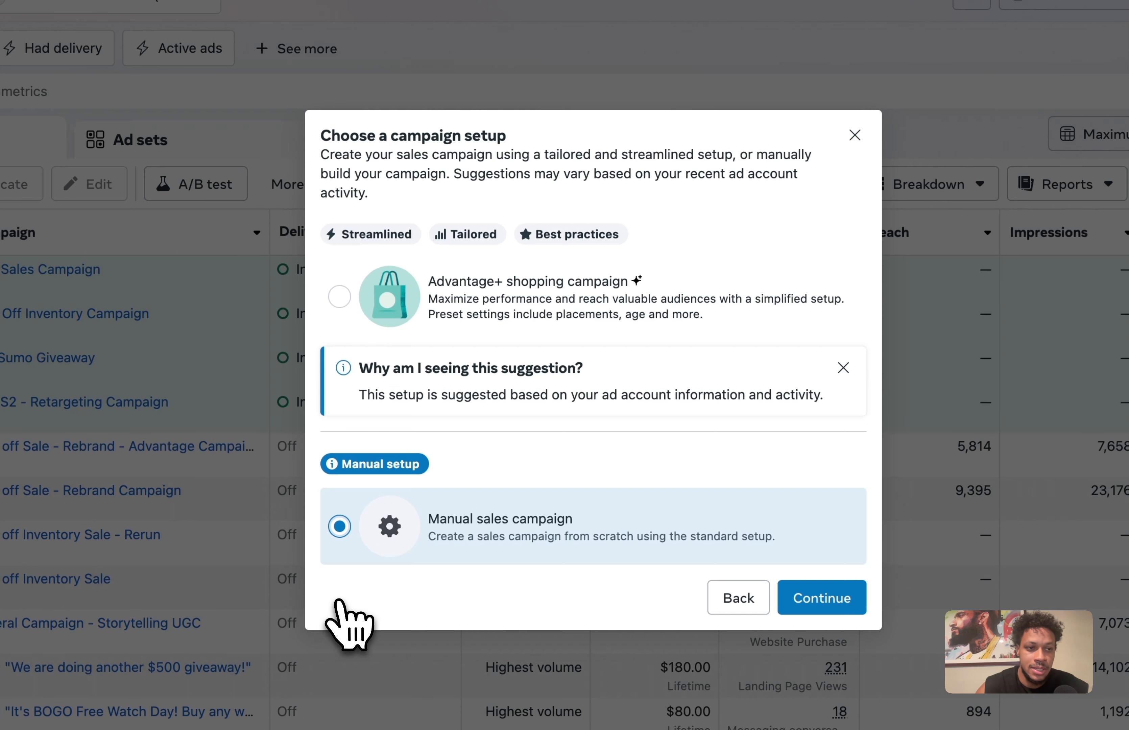
pyautogui.click(820, 601)
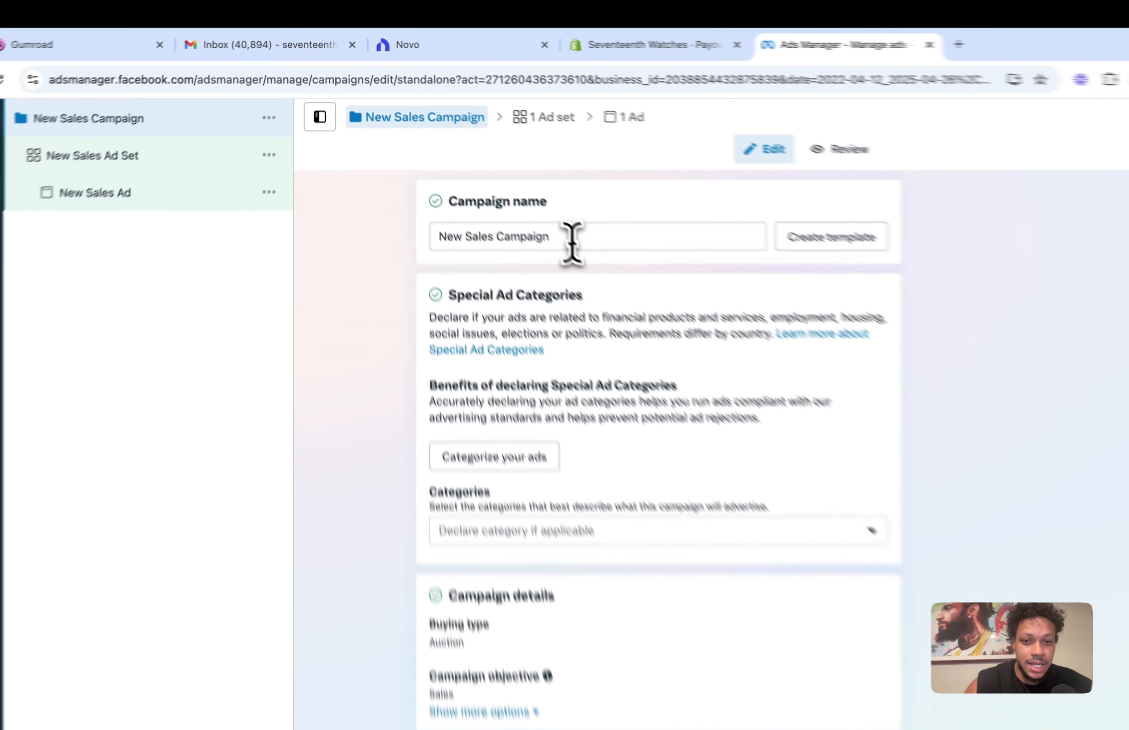
# Name the campaign "50% off Sale" and continue to the ad set settings.
pyautogui.click(523, 194)
pyautogui.hotkey('ctrl', 'a')
pyautogui.press('BackSpace')
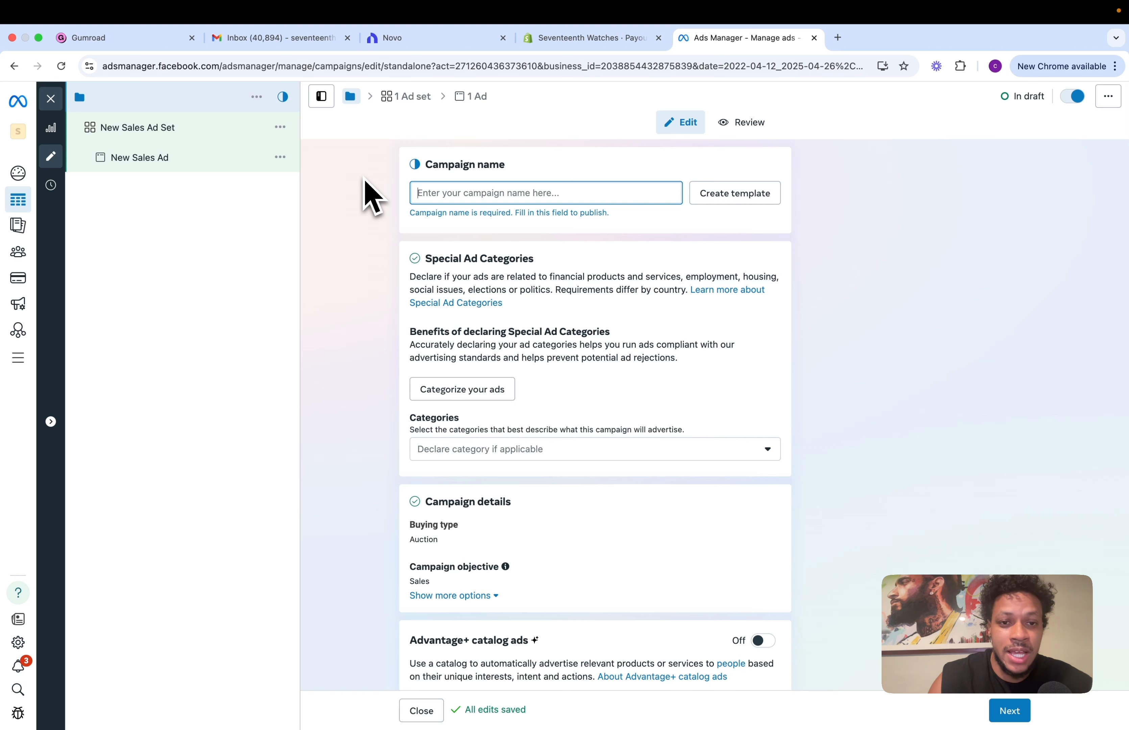
pyautogui.write('50')
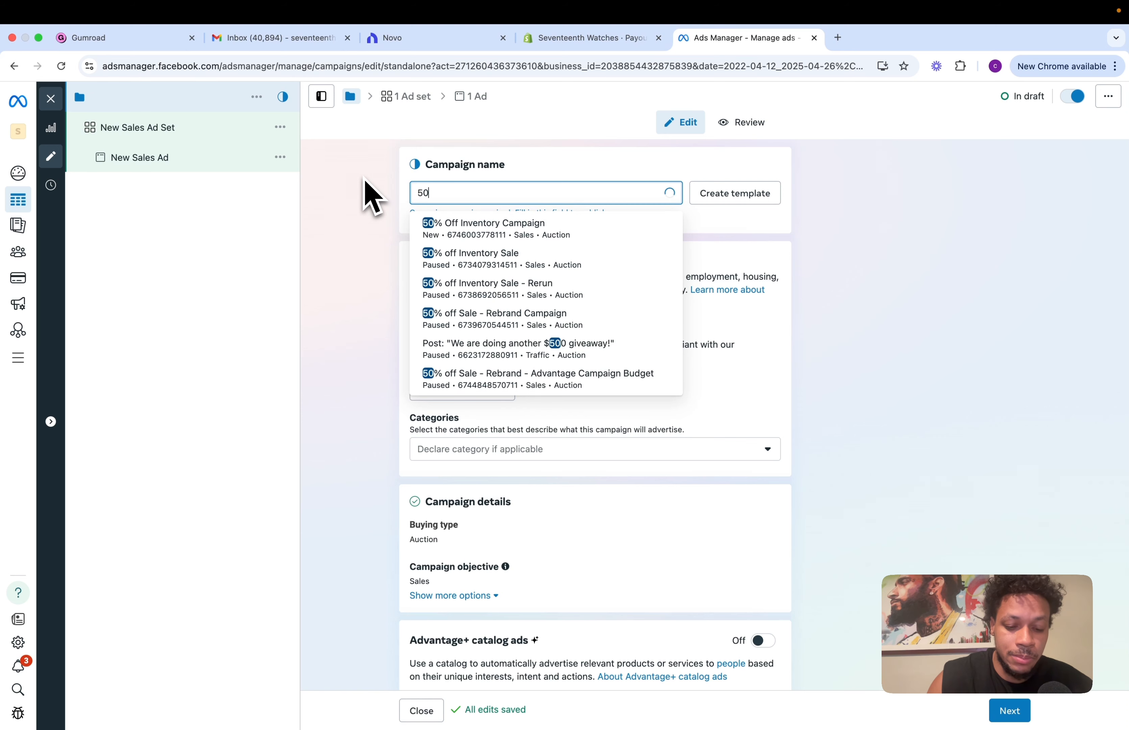
pyautogui.write('% off')
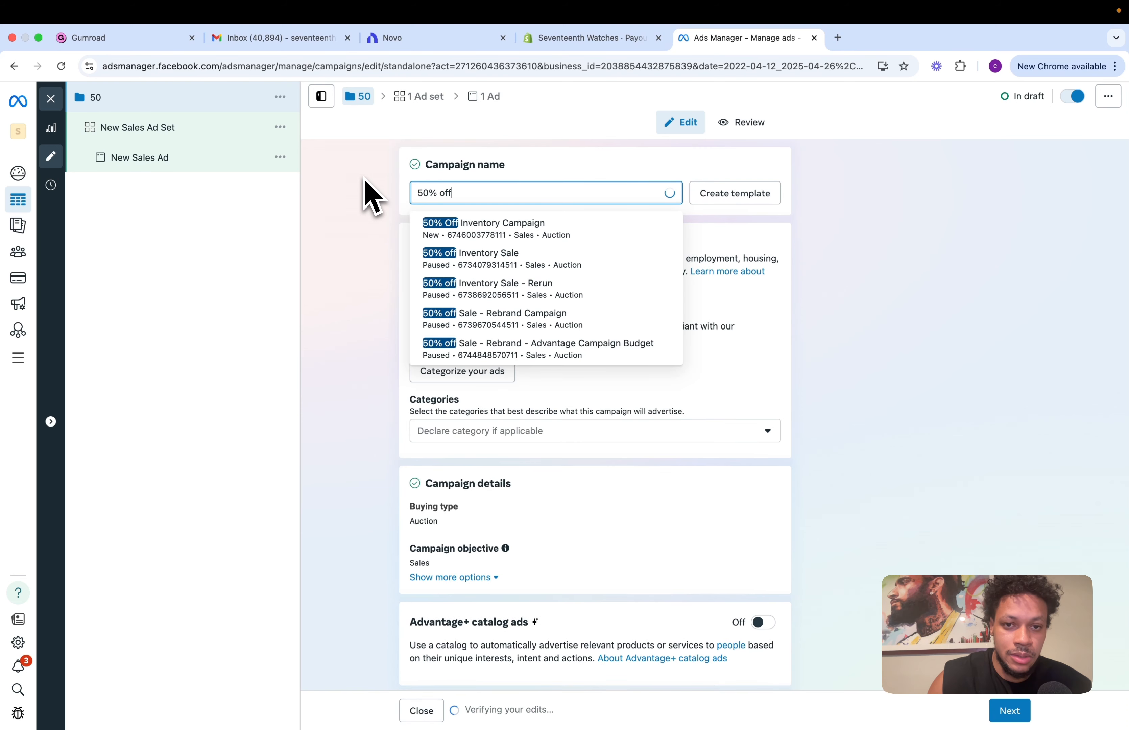
pyautogui.write(' Sale')
pyautogui.scroll(-2, 560, 251)
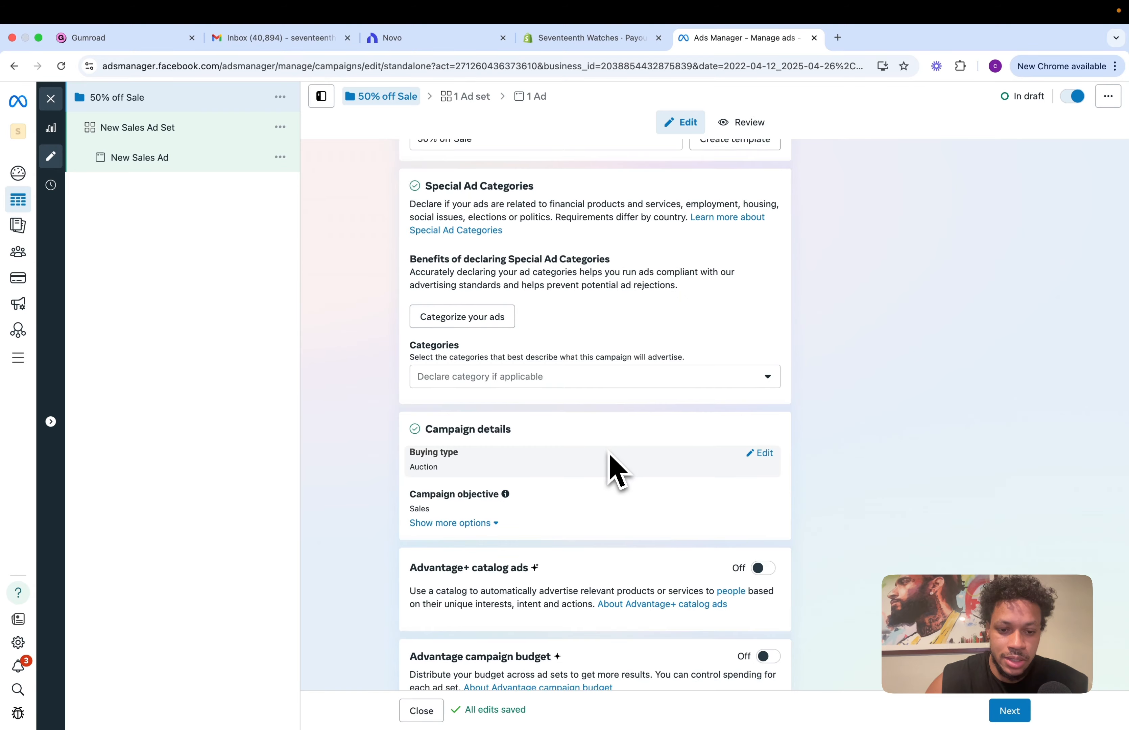
pyautogui.scroll(-6, 569, 441)
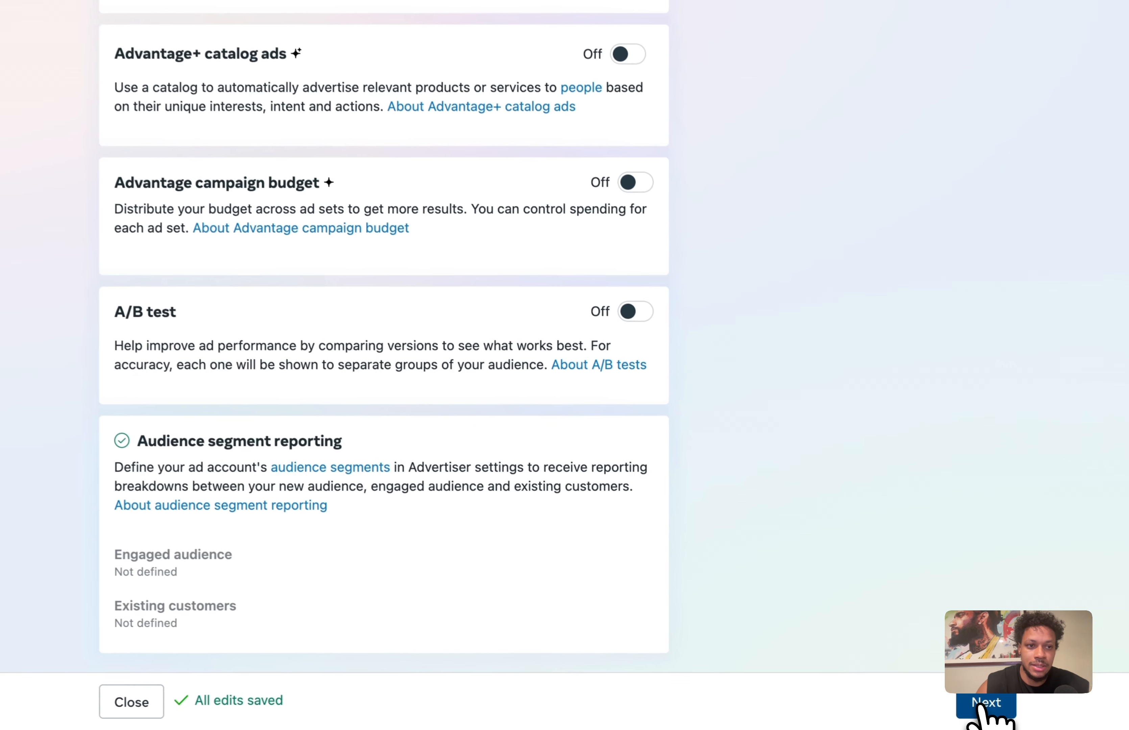
pyautogui.click(1001, 710)
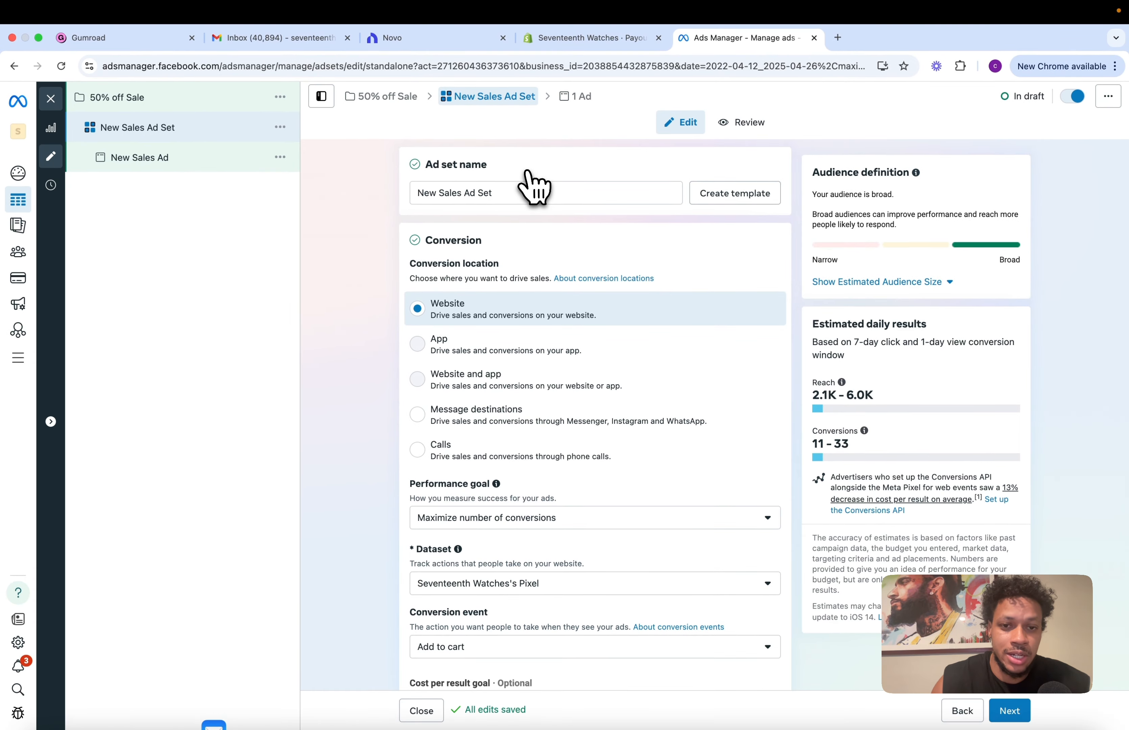
# Name the ad set "No Interest - Broad Targeting".
pyautogui.click(503, 193)
pyautogui.press('super+a')
pyautogui.press('BackSpace')
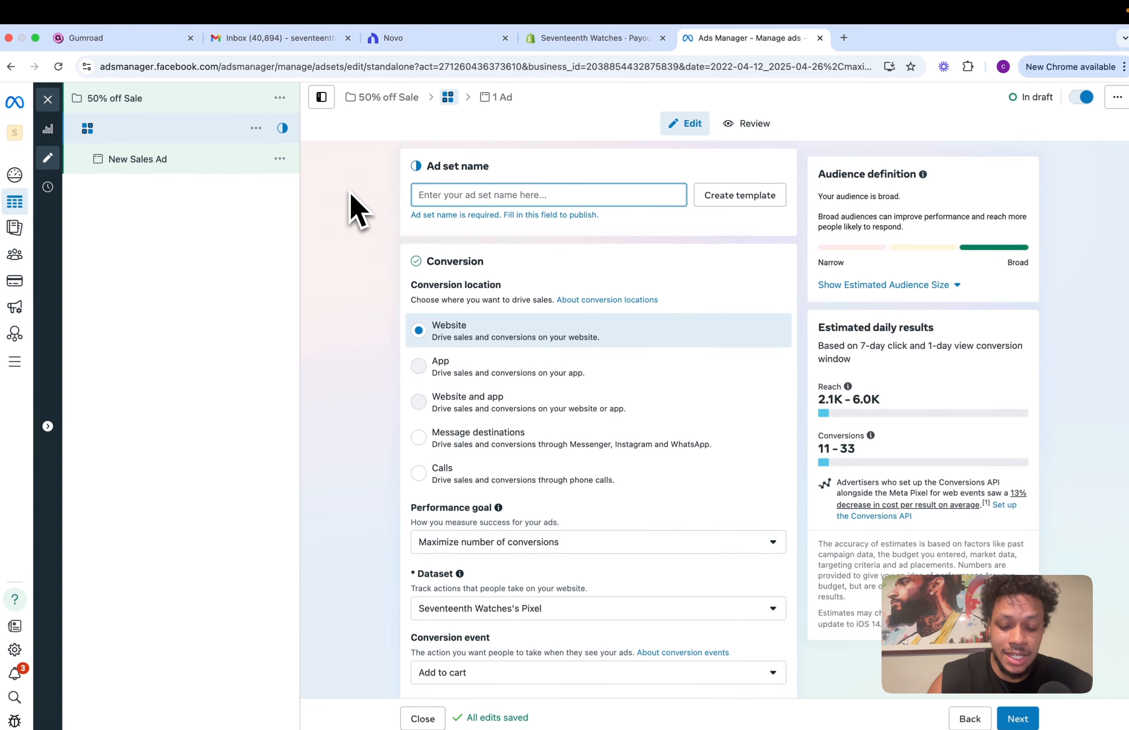
pyautogui.write('No')
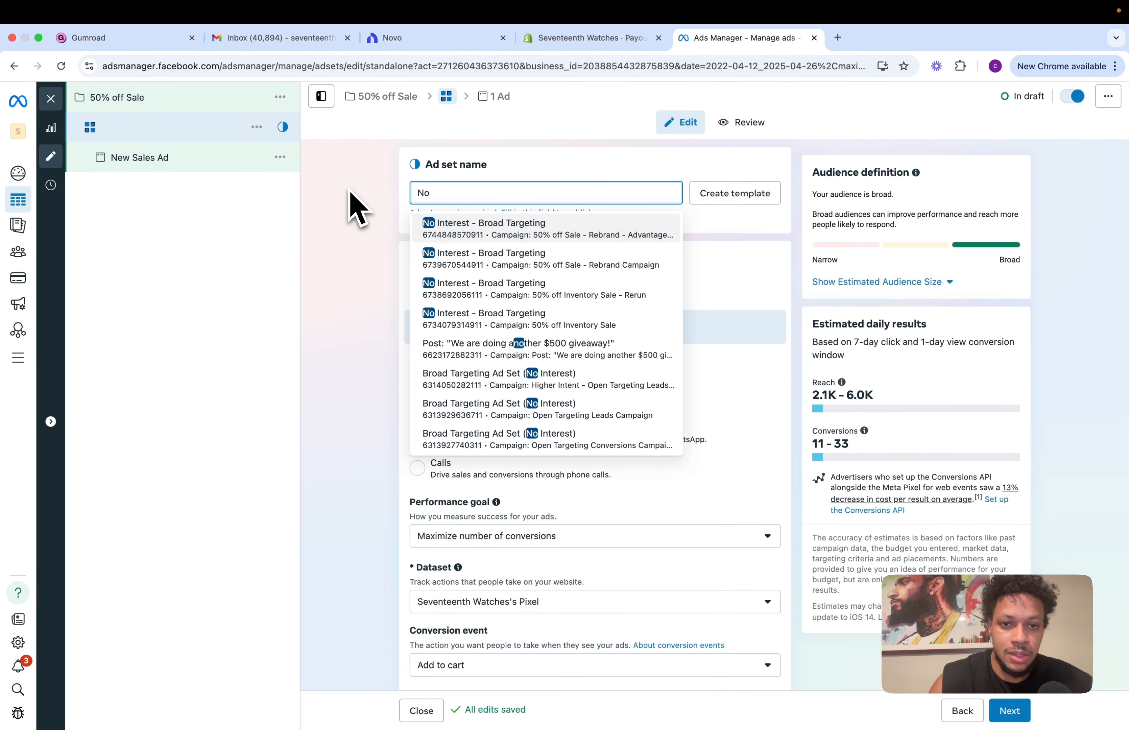
pyautogui.write(' Interfes')
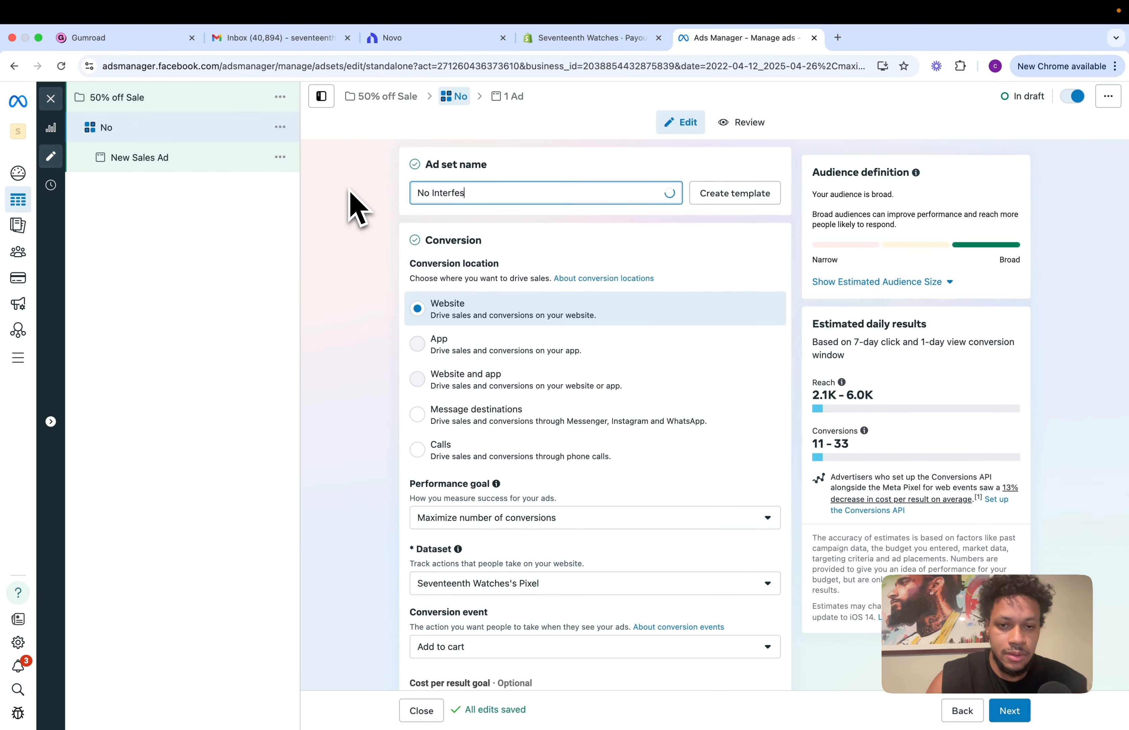
pyautogui.press('BackSpace')
pyautogui.press('BackSpace')
pyautogui.press('BackSpace')
pyautogui.press('BackSpace')
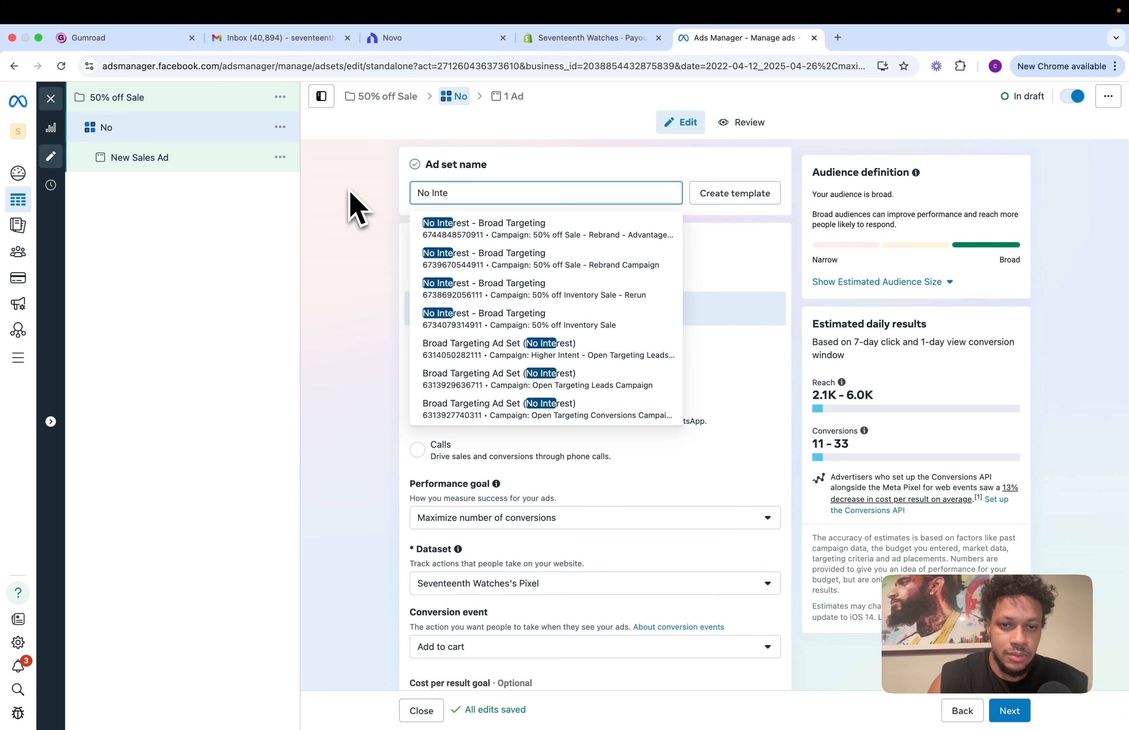
pyautogui.write('rest - ')
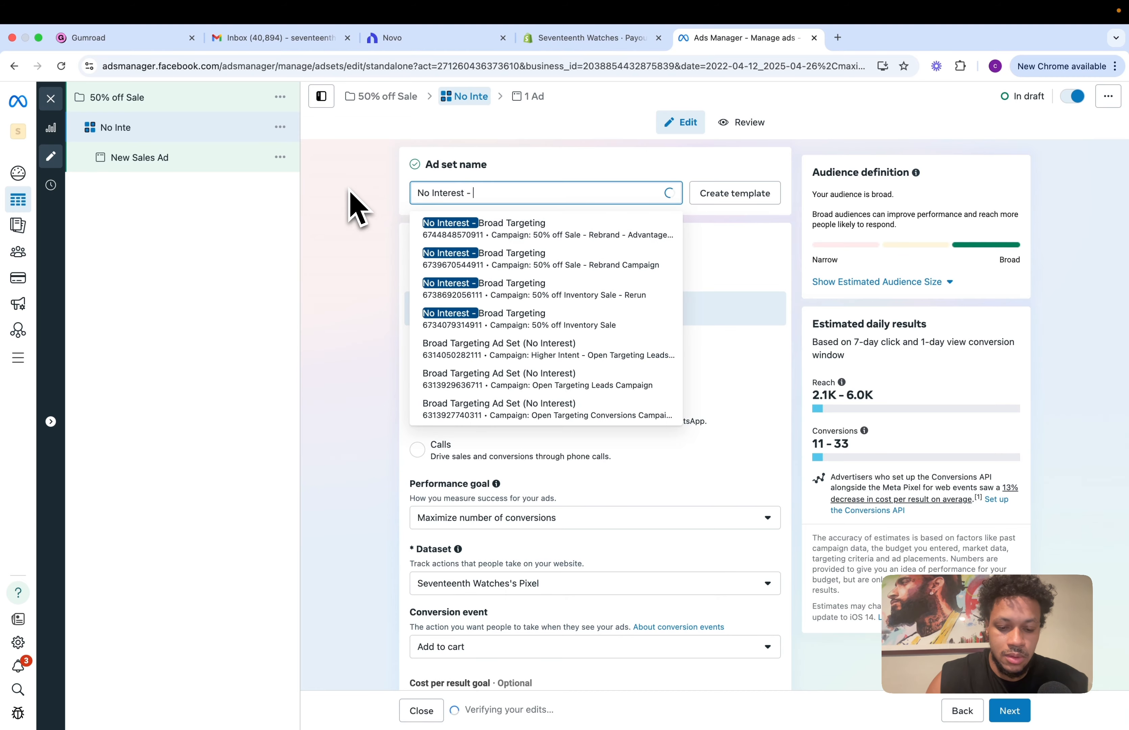
pyautogui.write('Broad')
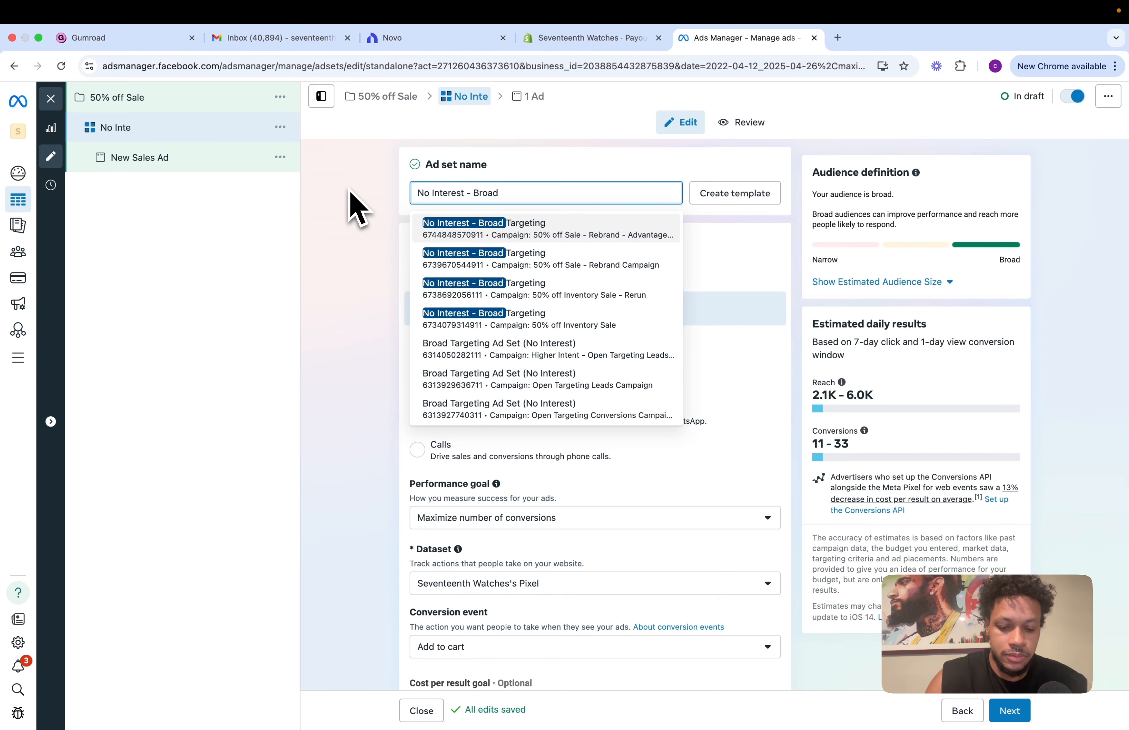
pyautogui.press('Return')
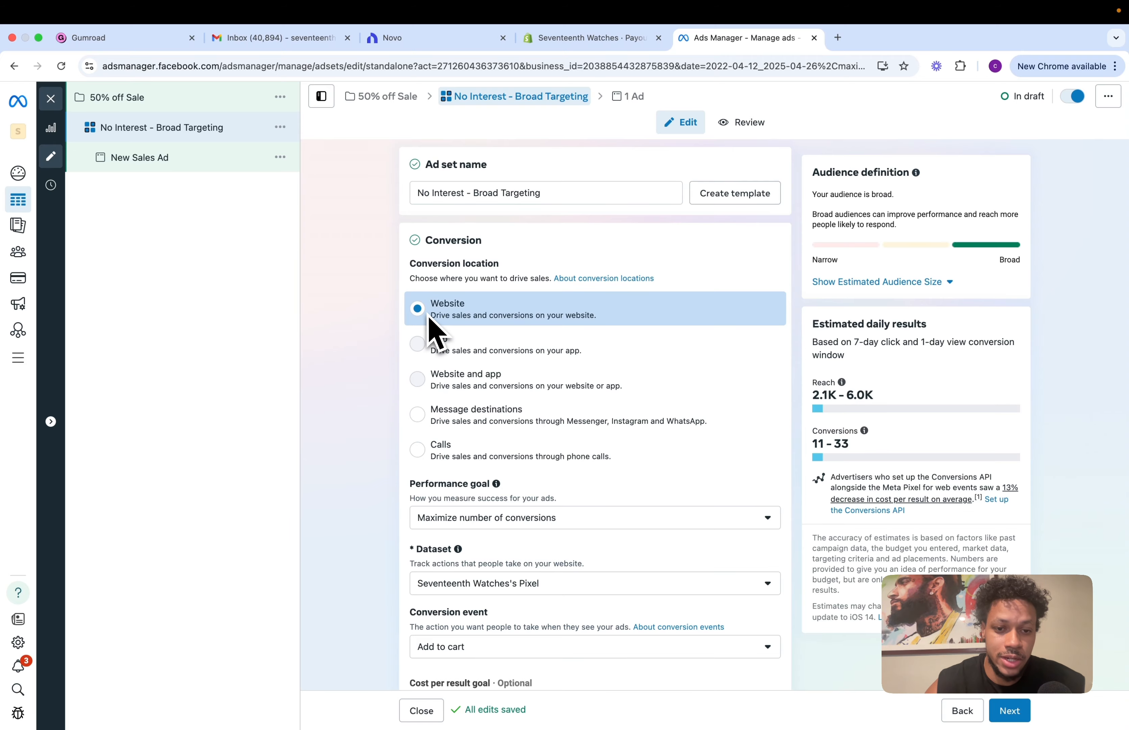
# Keep Maximize number of conversions as the performance goal and set the ad set's conversion event to Purchase.
pyautogui.scroll(-2, 394, 370)
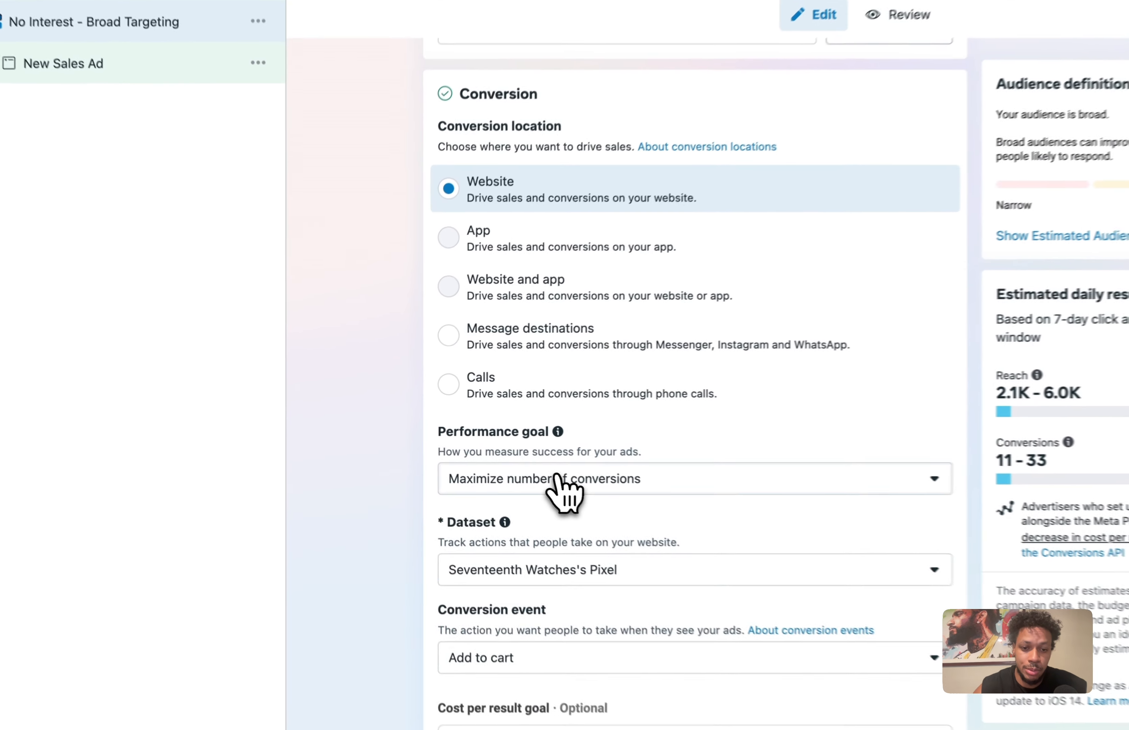
pyautogui.click(557, 478)
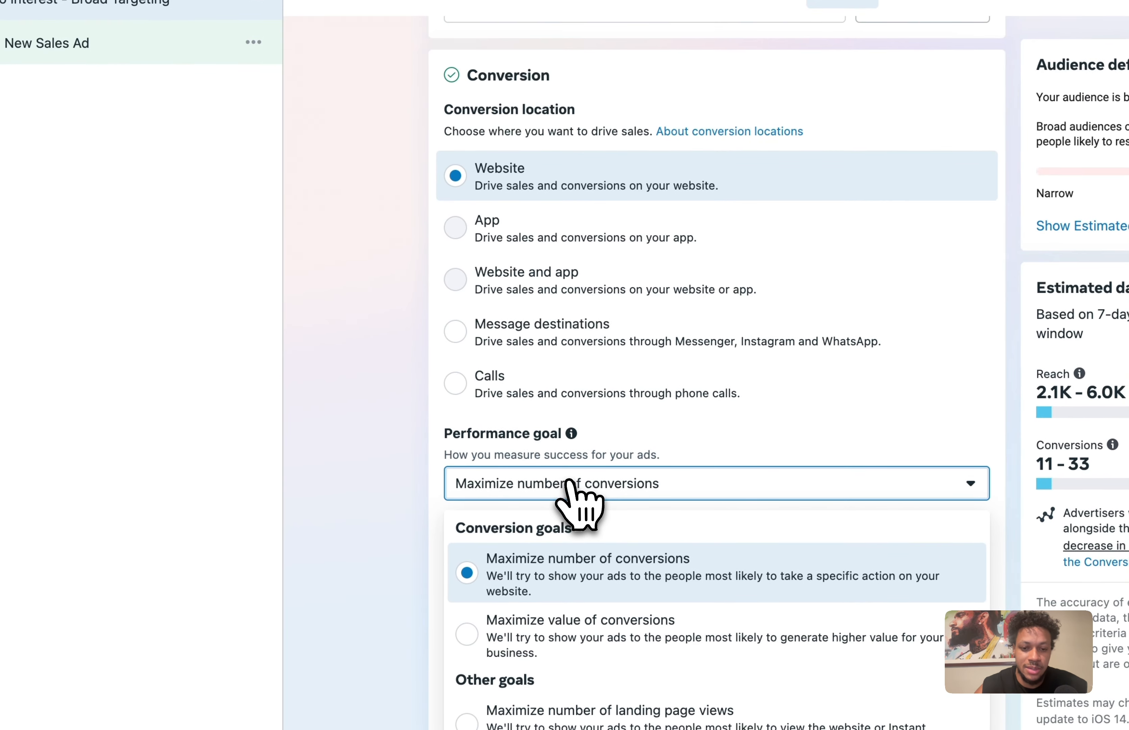
pyautogui.click(342, 416)
pyautogui.scroll(-3, 424, 503)
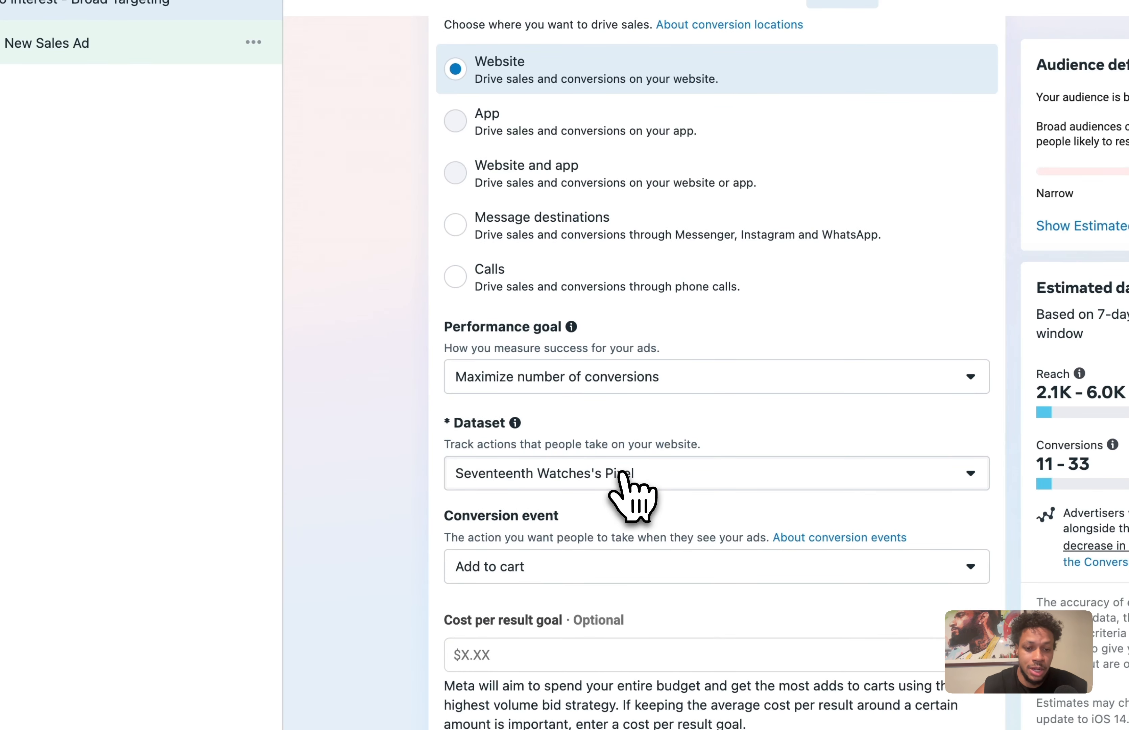
pyautogui.scroll(-2, 664, 489)
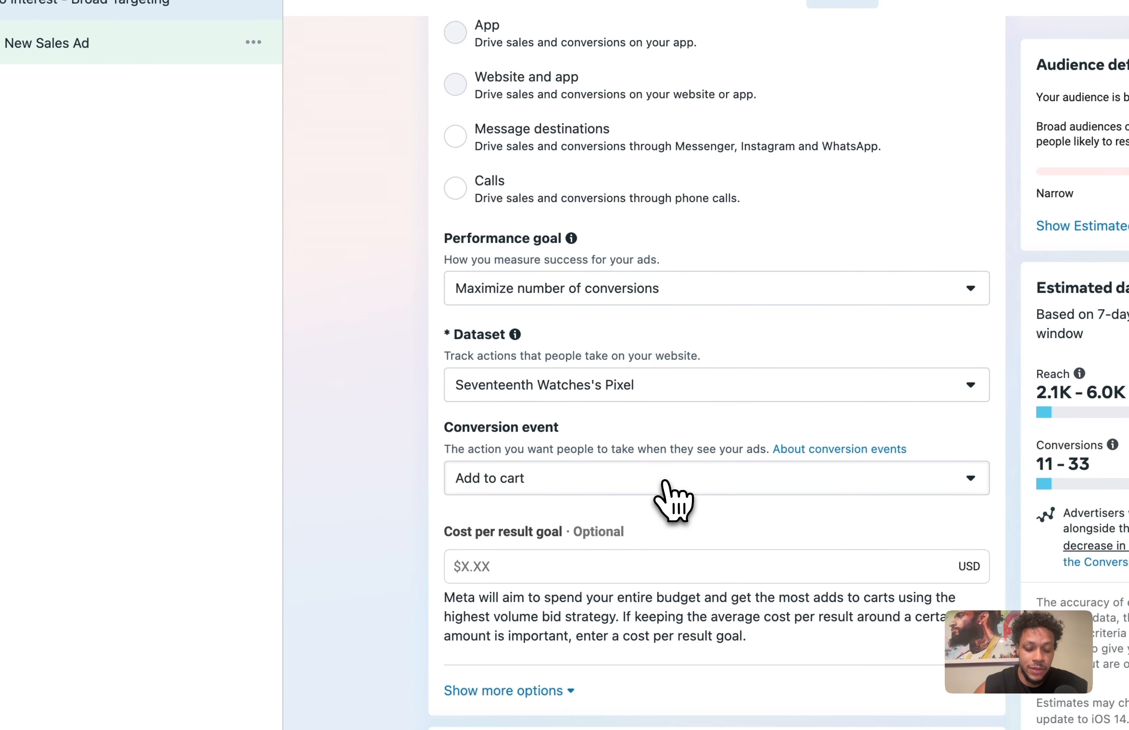
pyautogui.click(666, 484)
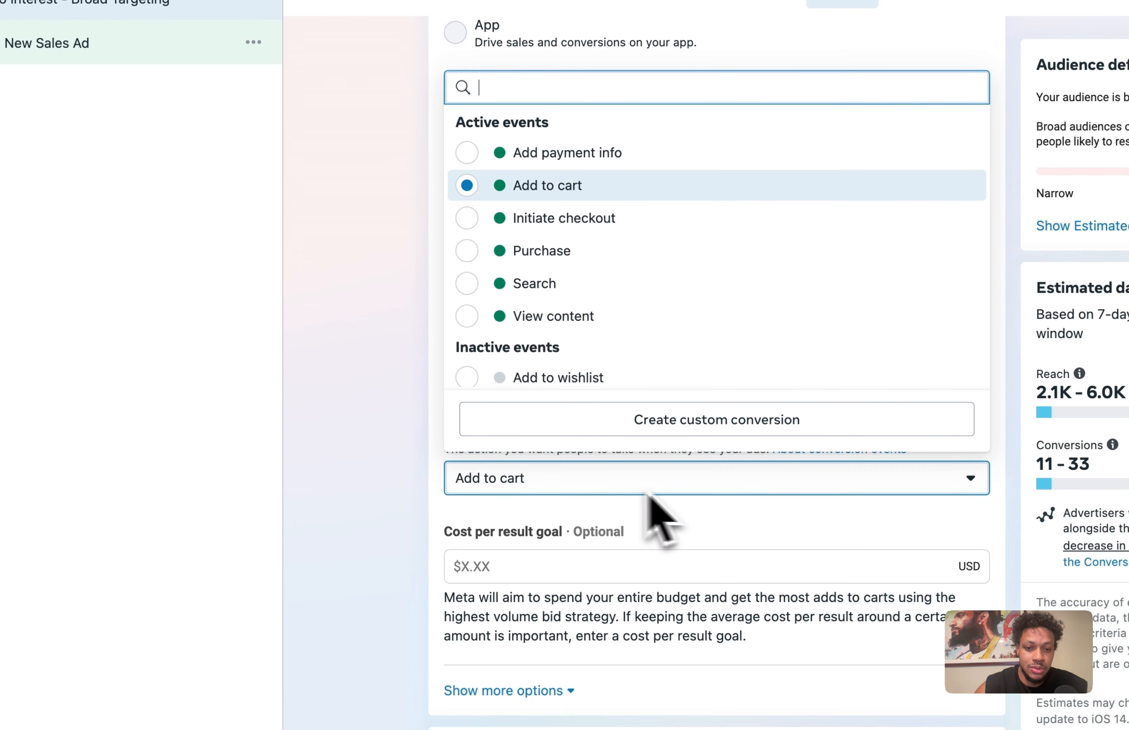
pyautogui.click(608, 251)
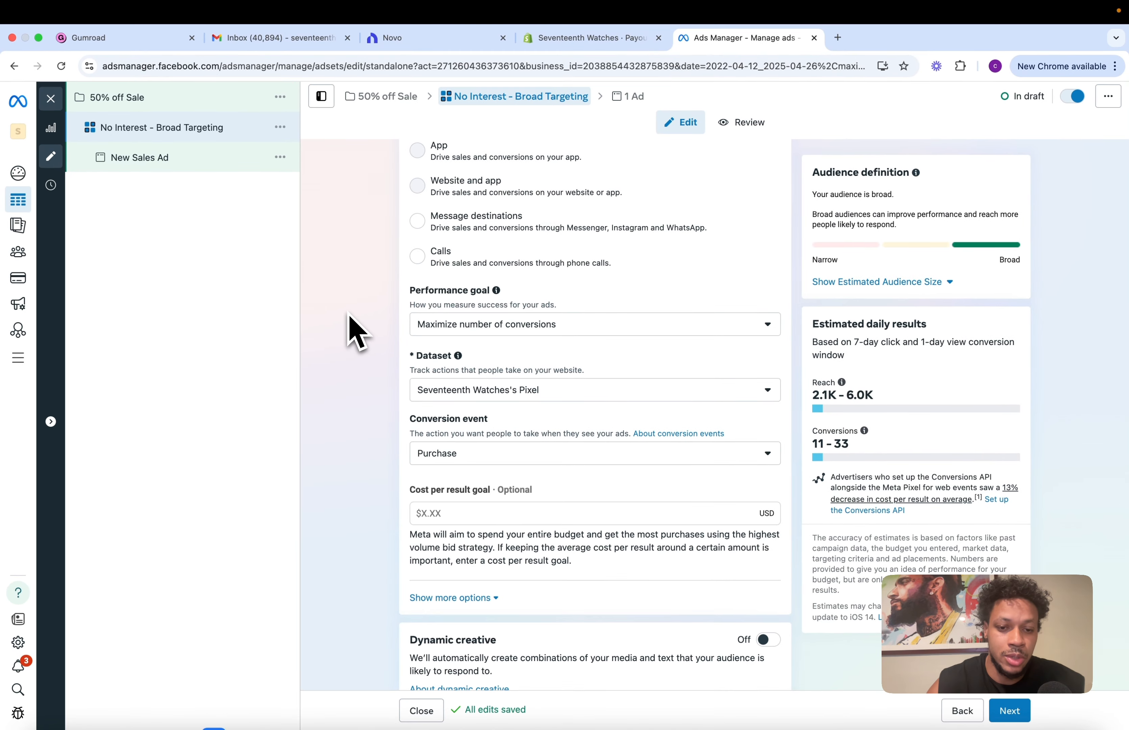
# Set the ad set's daily budget to $10.
pyautogui.scroll(-9, 418, 403)
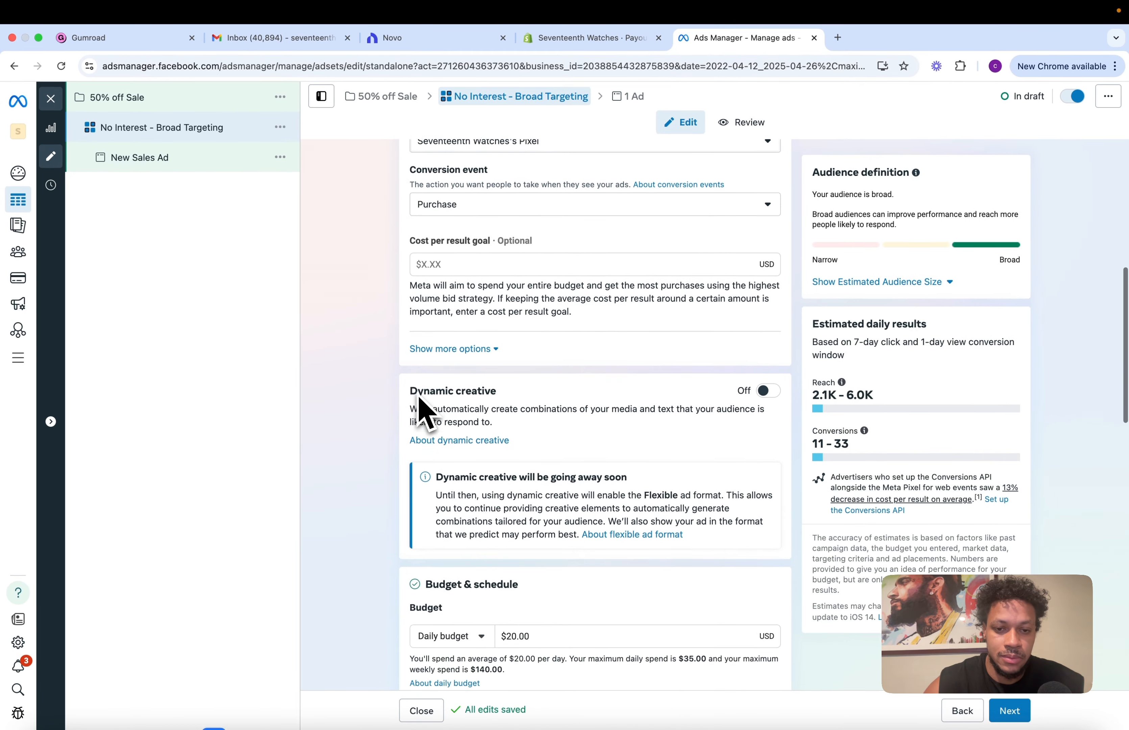
pyautogui.scroll(-4, 417, 403)
pyautogui.click(565, 349)
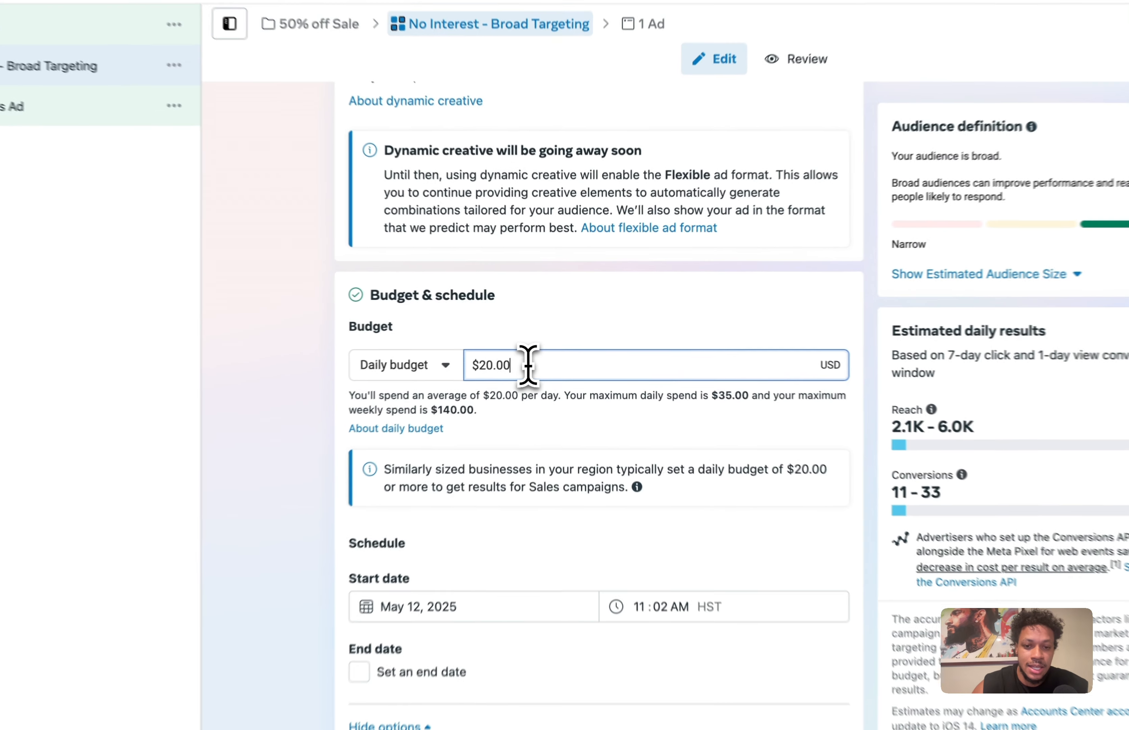
pyautogui.moveTo(528, 365); pyautogui.dragTo(465, 383)
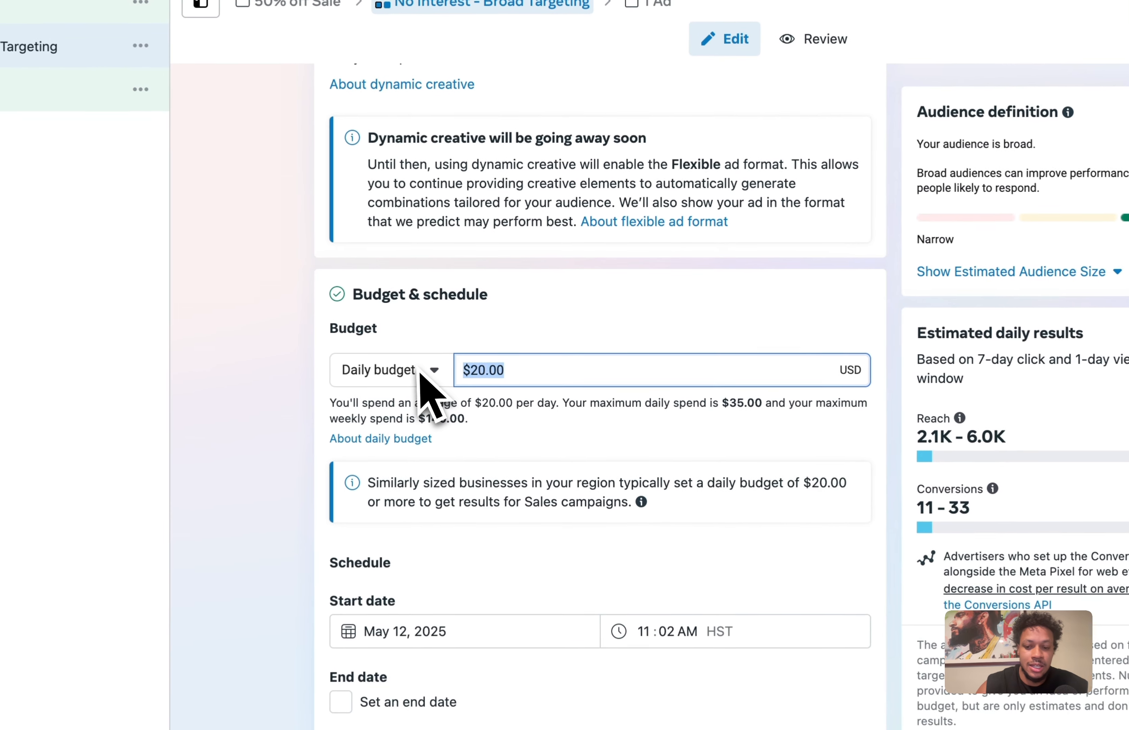
pyautogui.press('BackSpace')
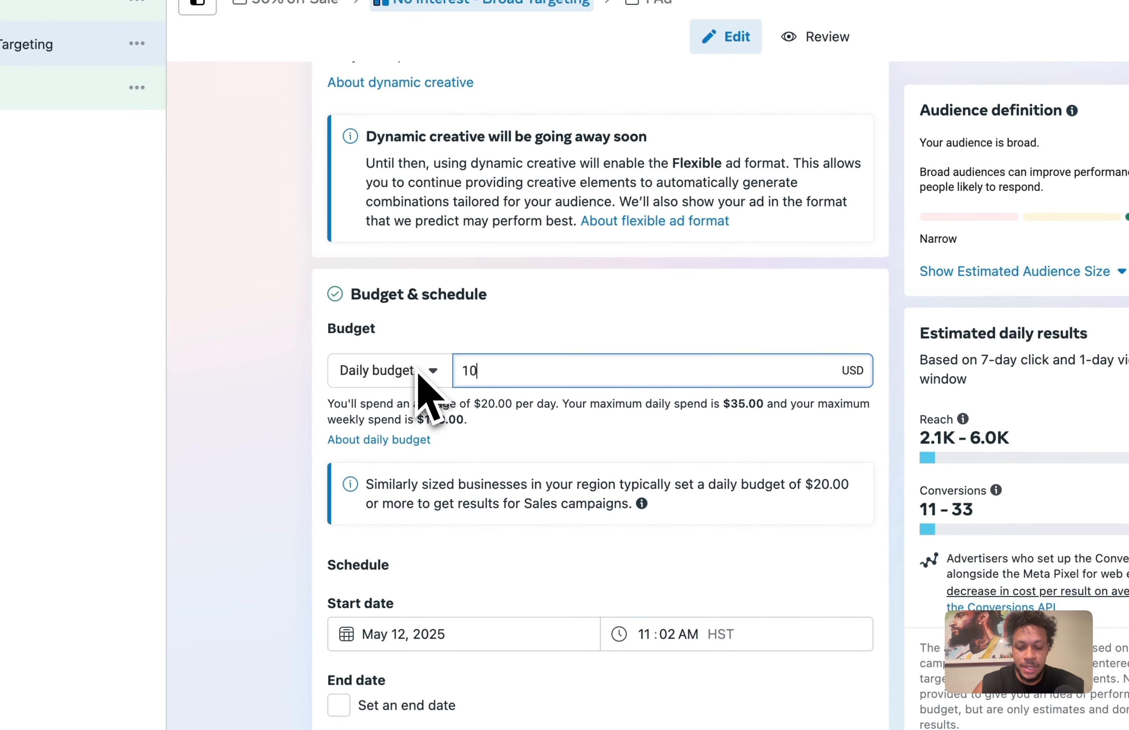
pyautogui.click(714, 332)
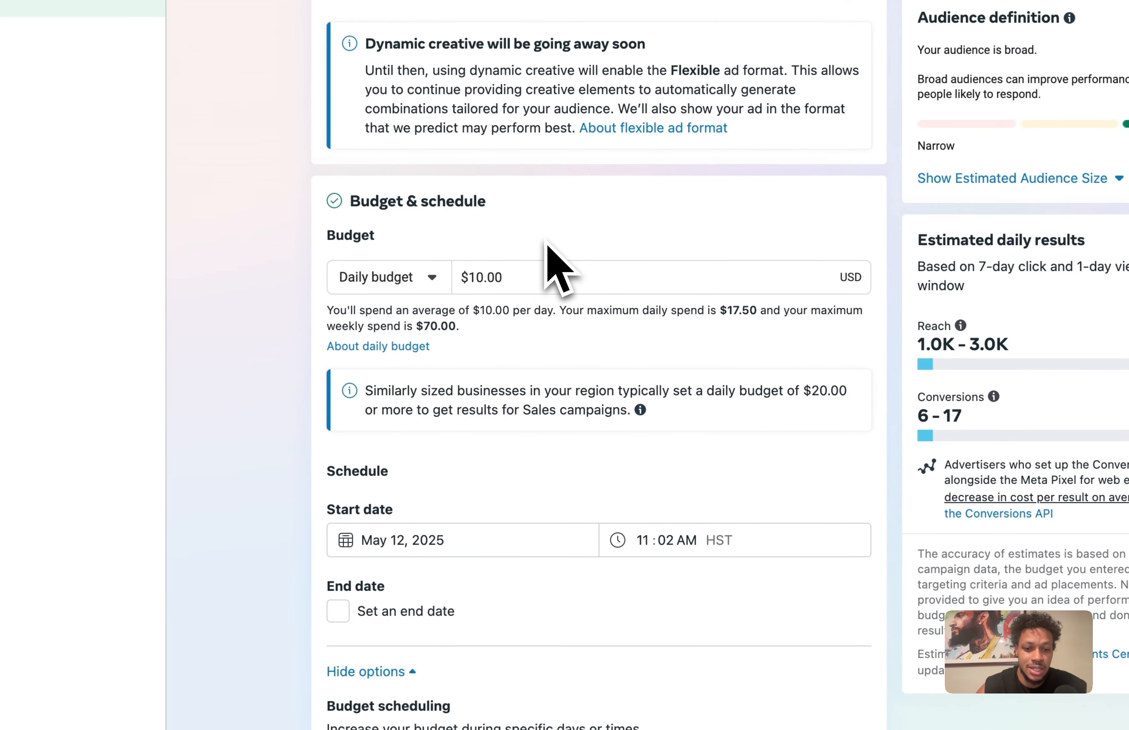
# Set the ad set's start date to 5/13/2025.
pyautogui.scroll(-5, 559, 508)
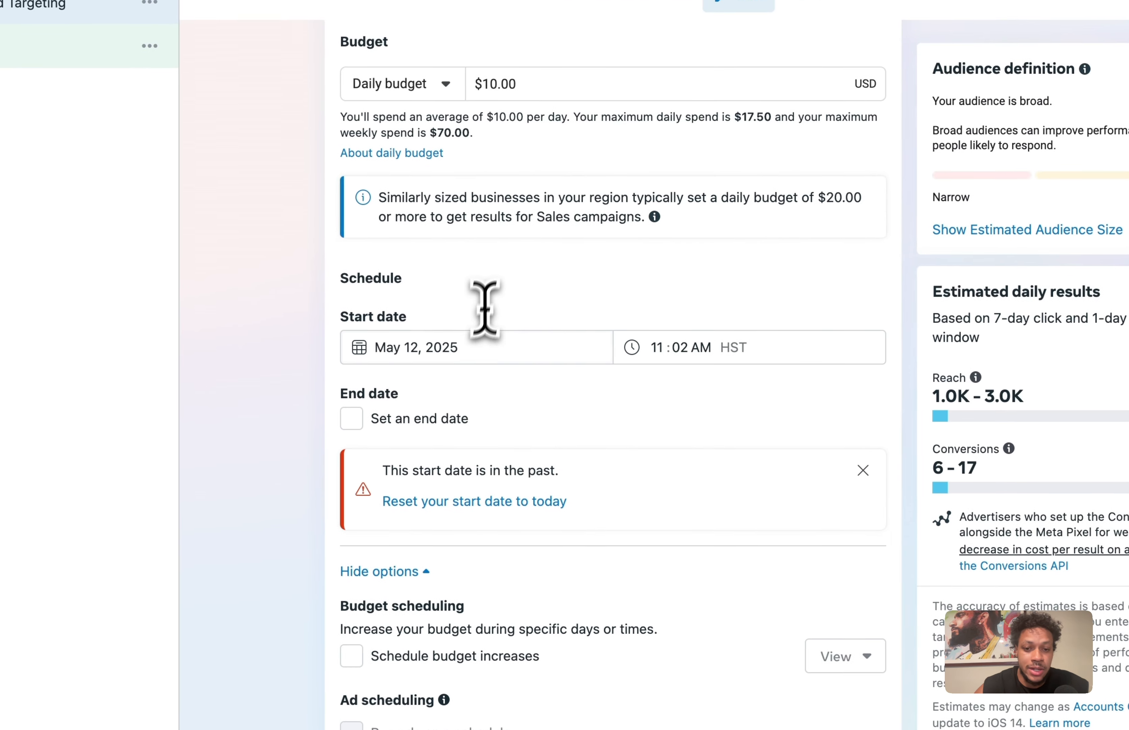
pyautogui.click(460, 343)
pyautogui.click(438, 503)
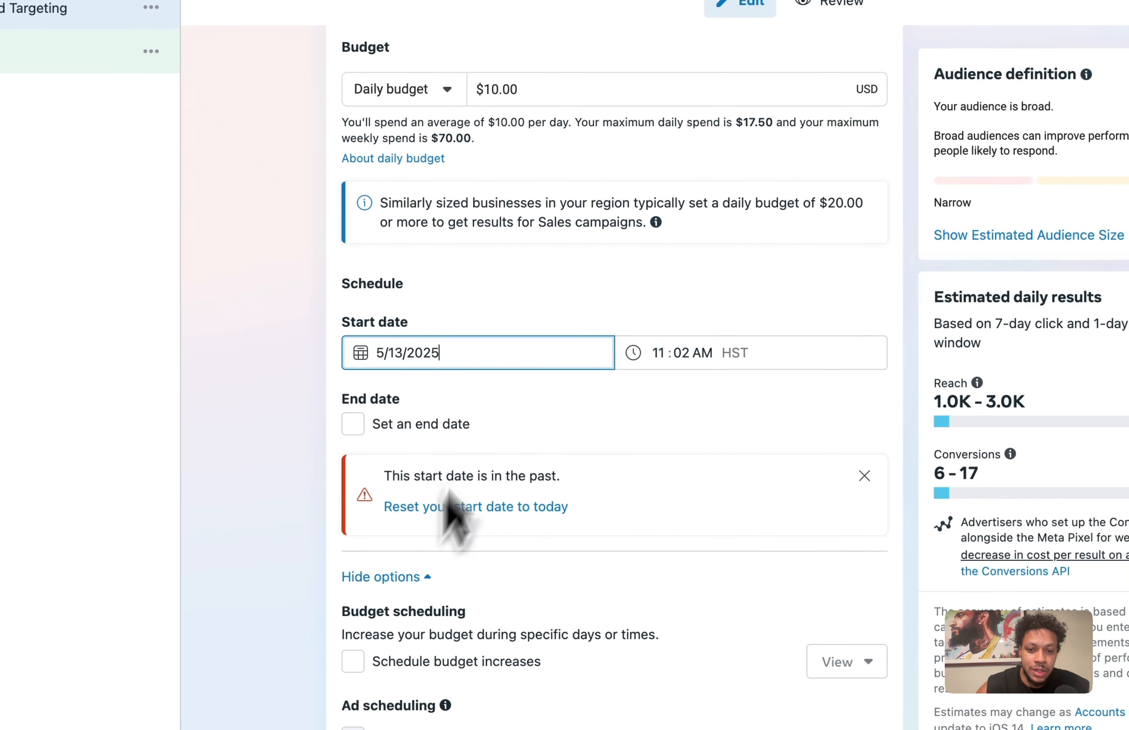
# Switch the ad set from Advantage+ audience to the original audience options.
pyautogui.scroll(-2, 453, 592)
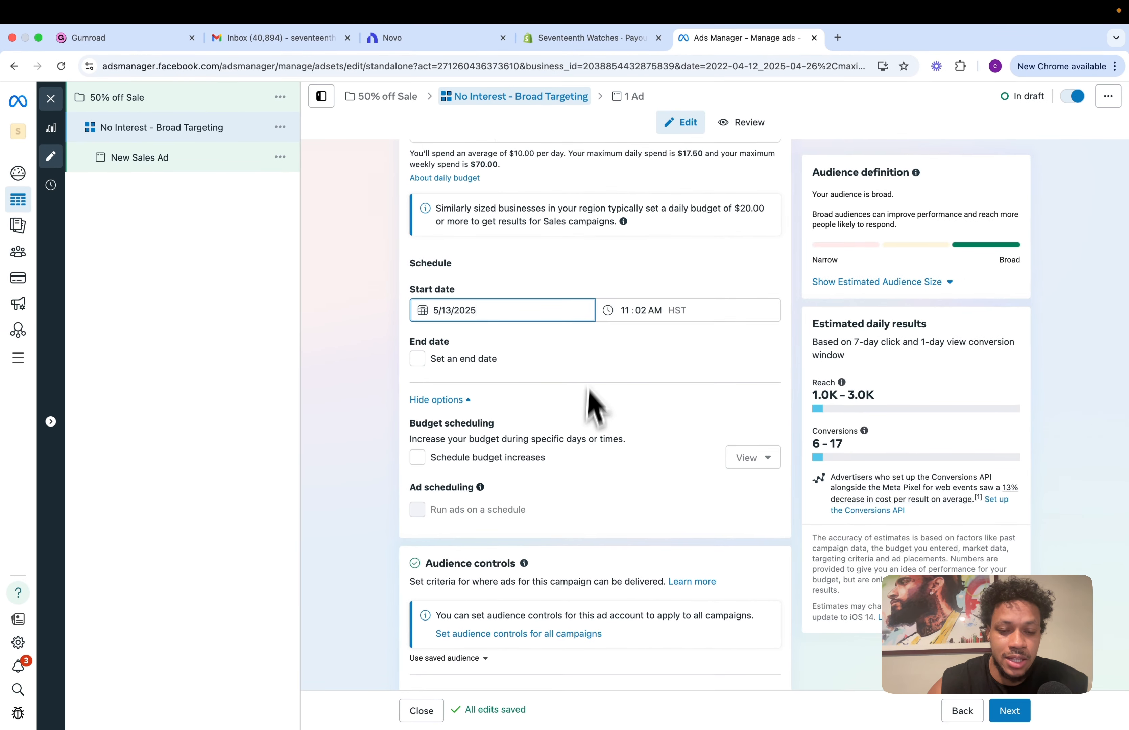
pyautogui.scroll(-10, 582, 453)
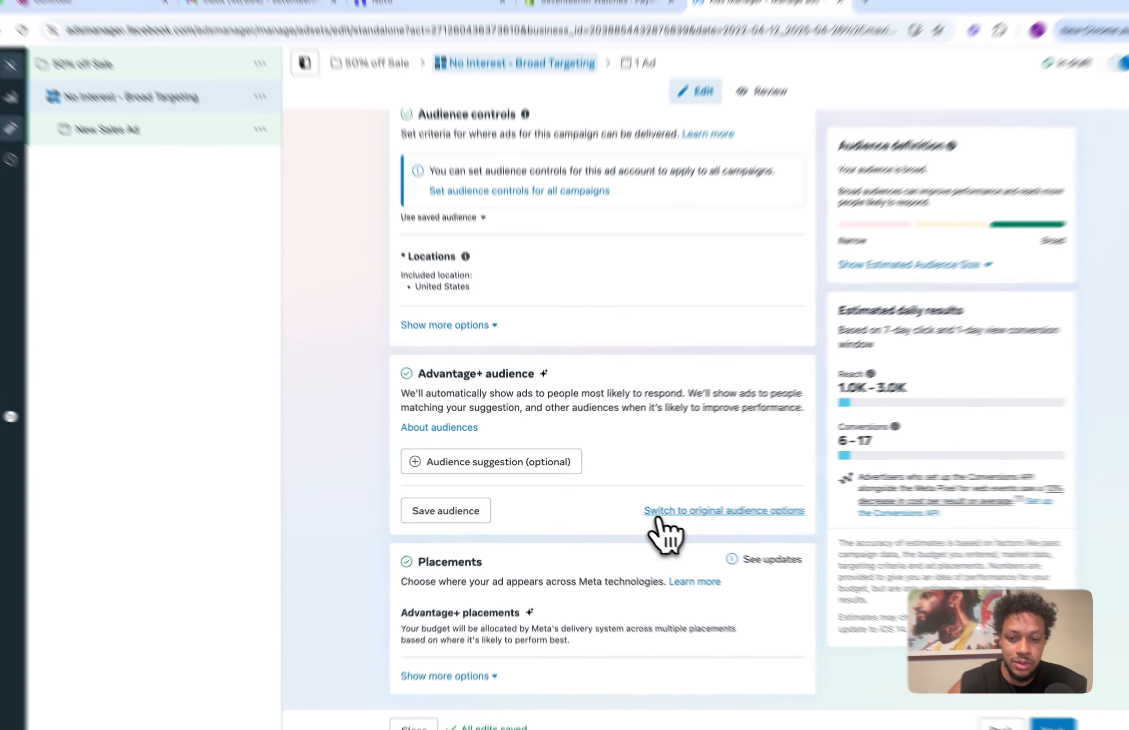
pyautogui.click(660, 516)
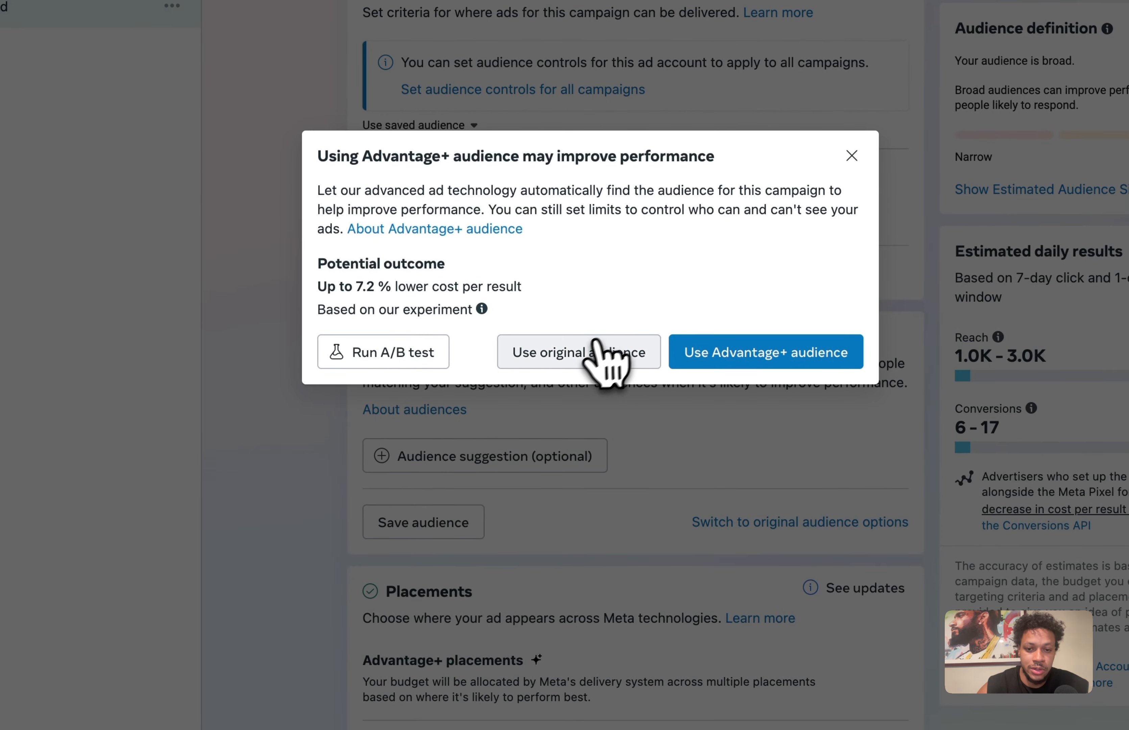
pyautogui.click(596, 343)
pyautogui.scroll(-8, 378, 454)
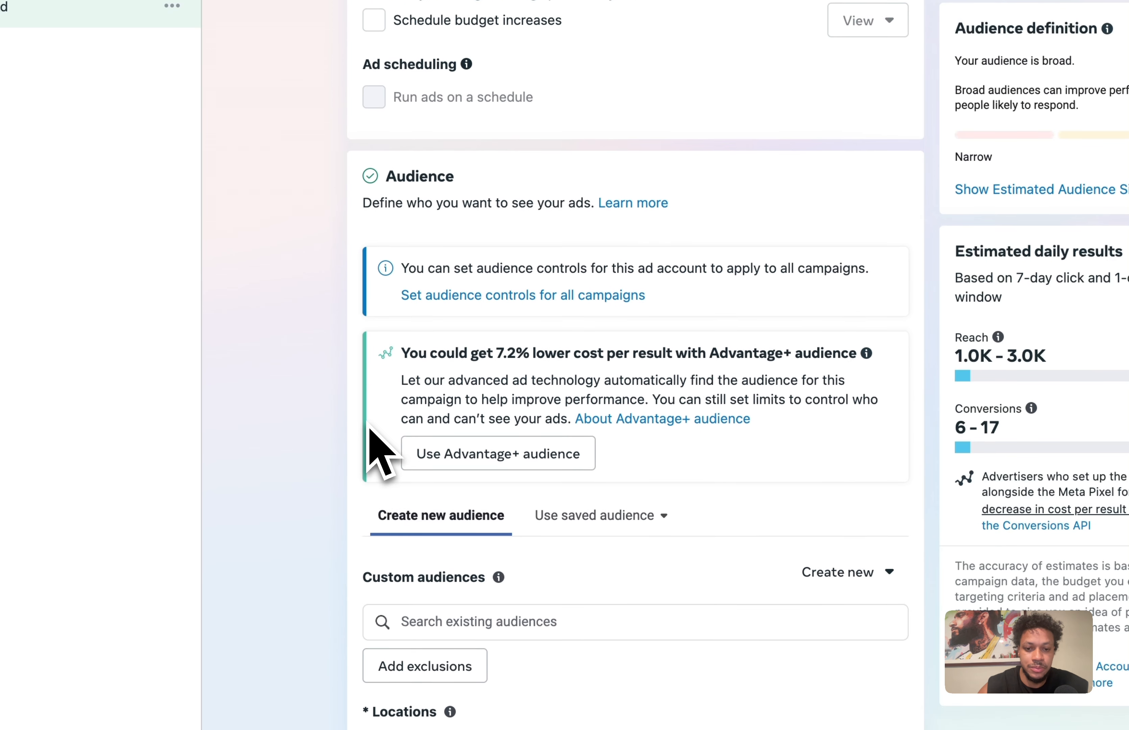
pyautogui.scroll(-3, 368, 425)
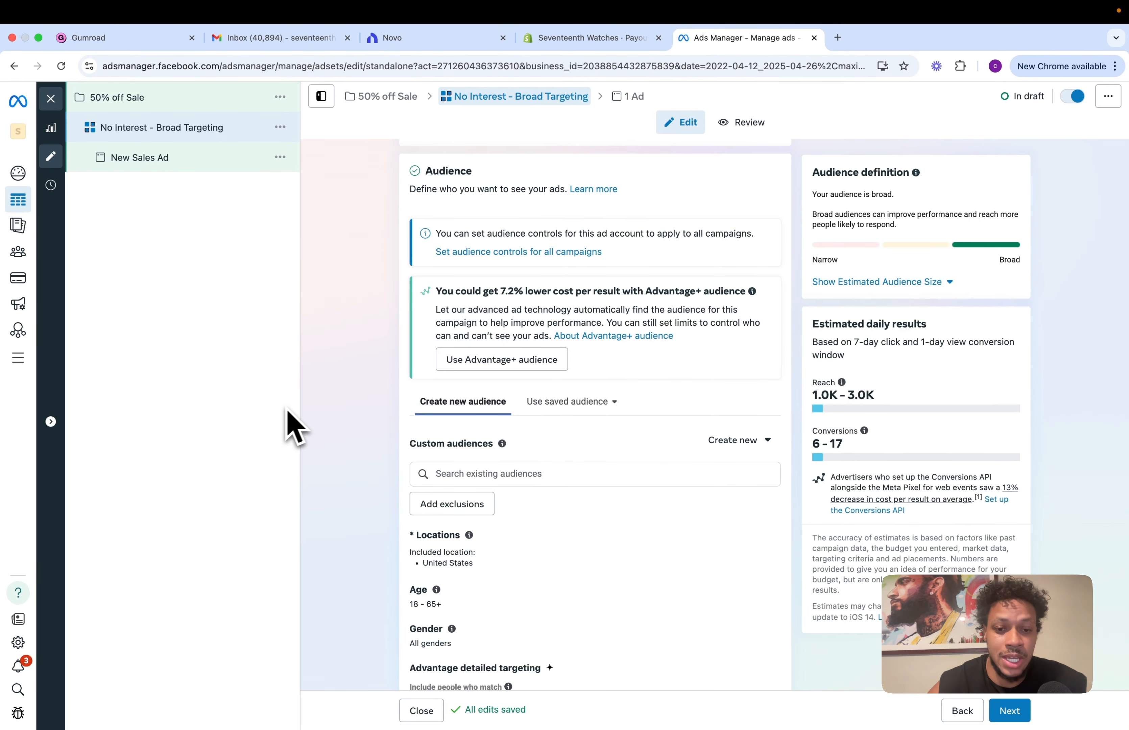
pyautogui.scroll(-5, 373, 403)
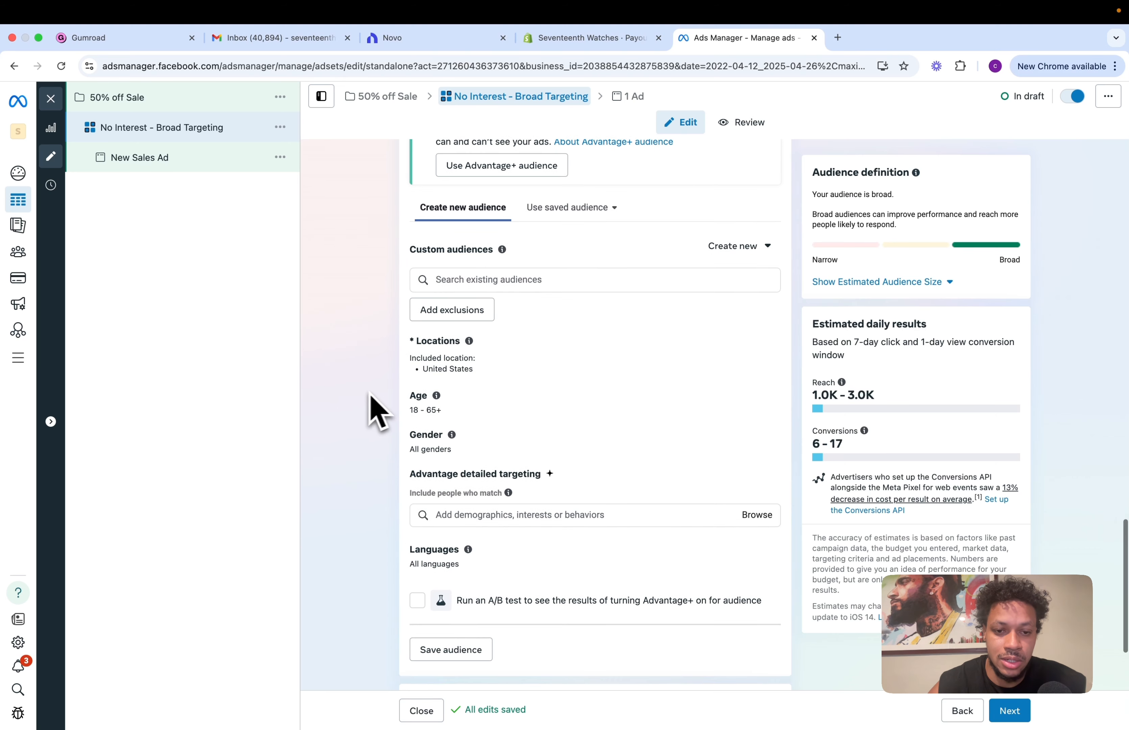
# Try adding the Watch (accessories) interest to the ad set's detailed targeting.
pyautogui.moveTo(448, 398)
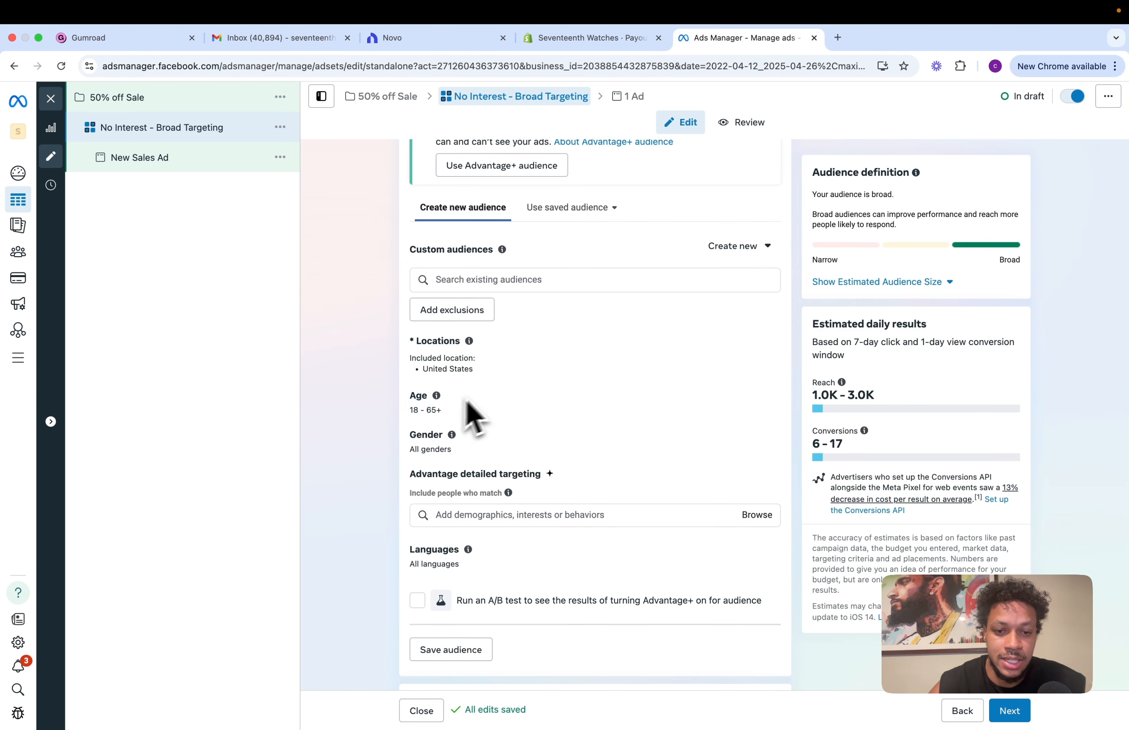
pyautogui.scroll(-2, 593, 436)
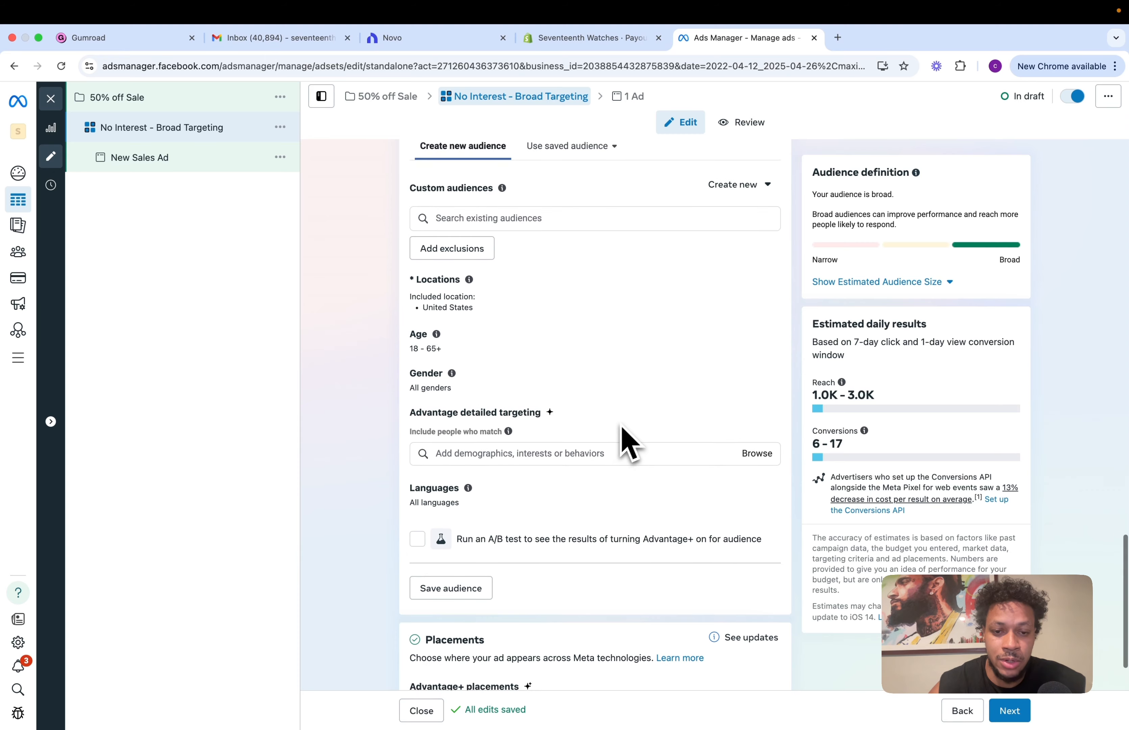
pyautogui.scroll(-3, 546, 517)
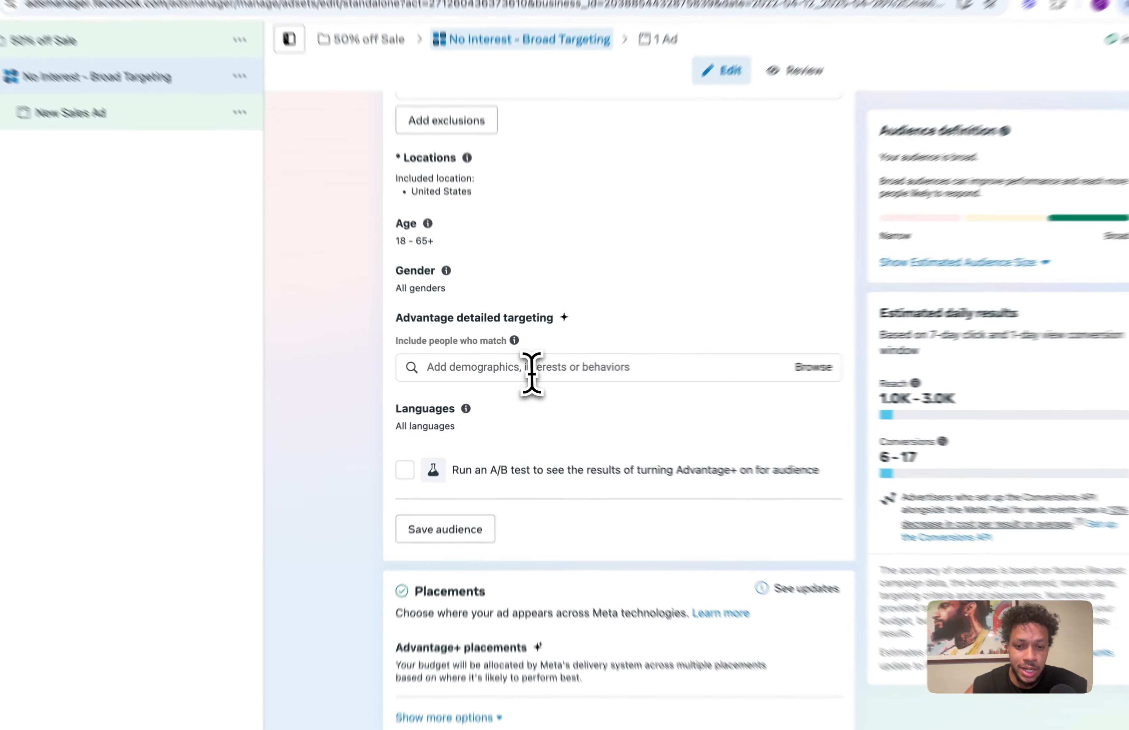
pyautogui.click(520, 370)
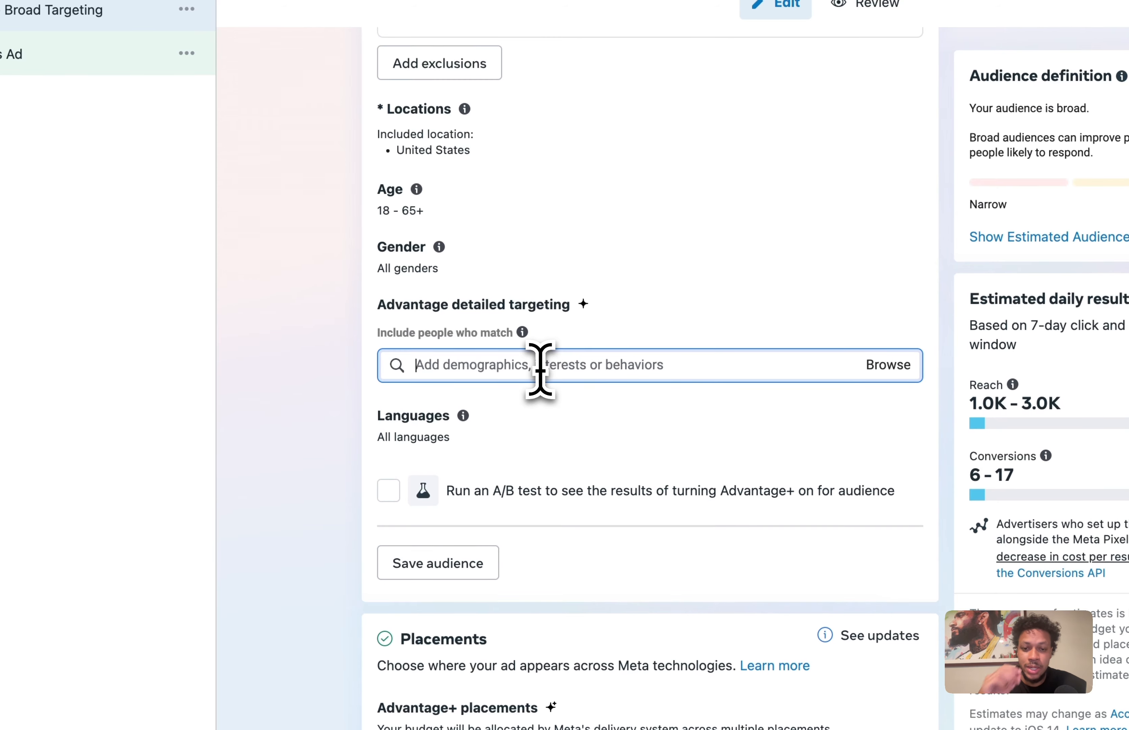
pyautogui.write('watch')
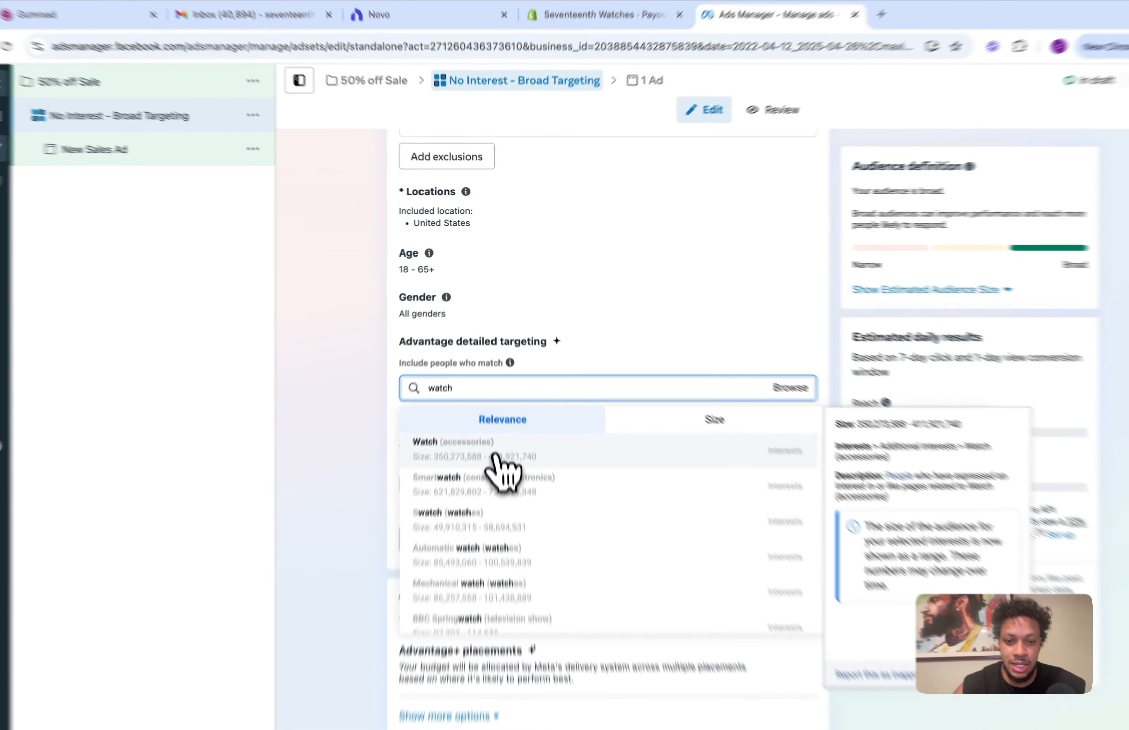
pyautogui.click(529, 436)
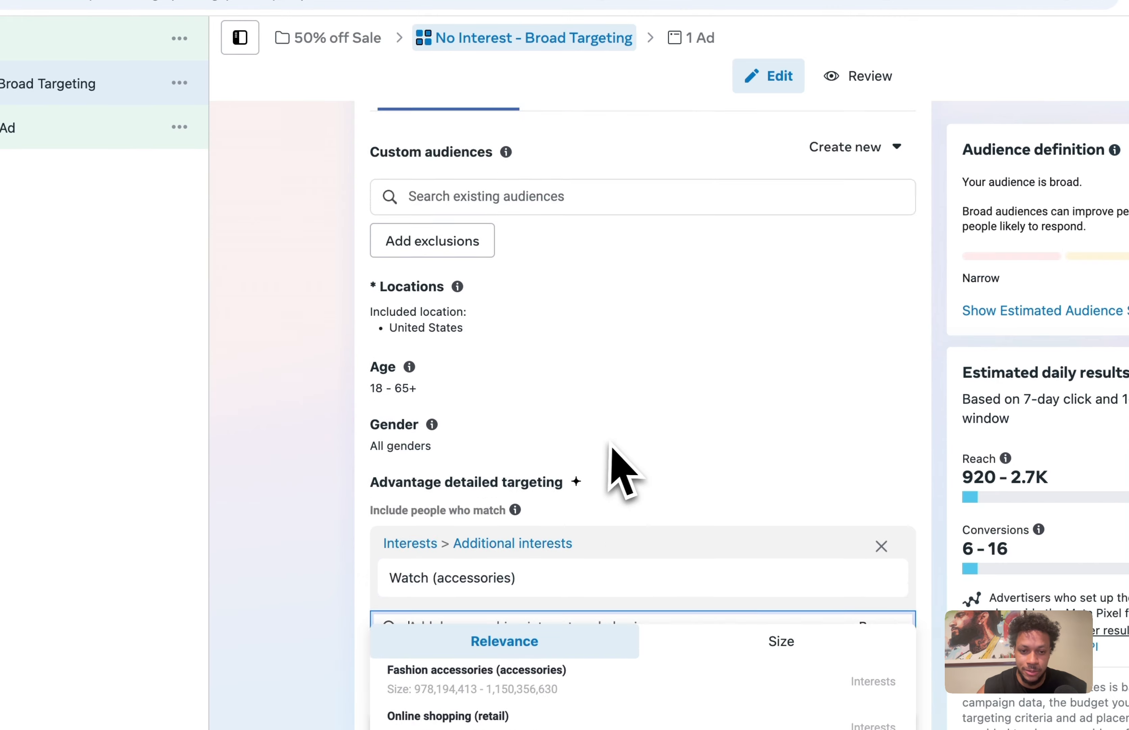
pyautogui.scroll(15, 621, 474)
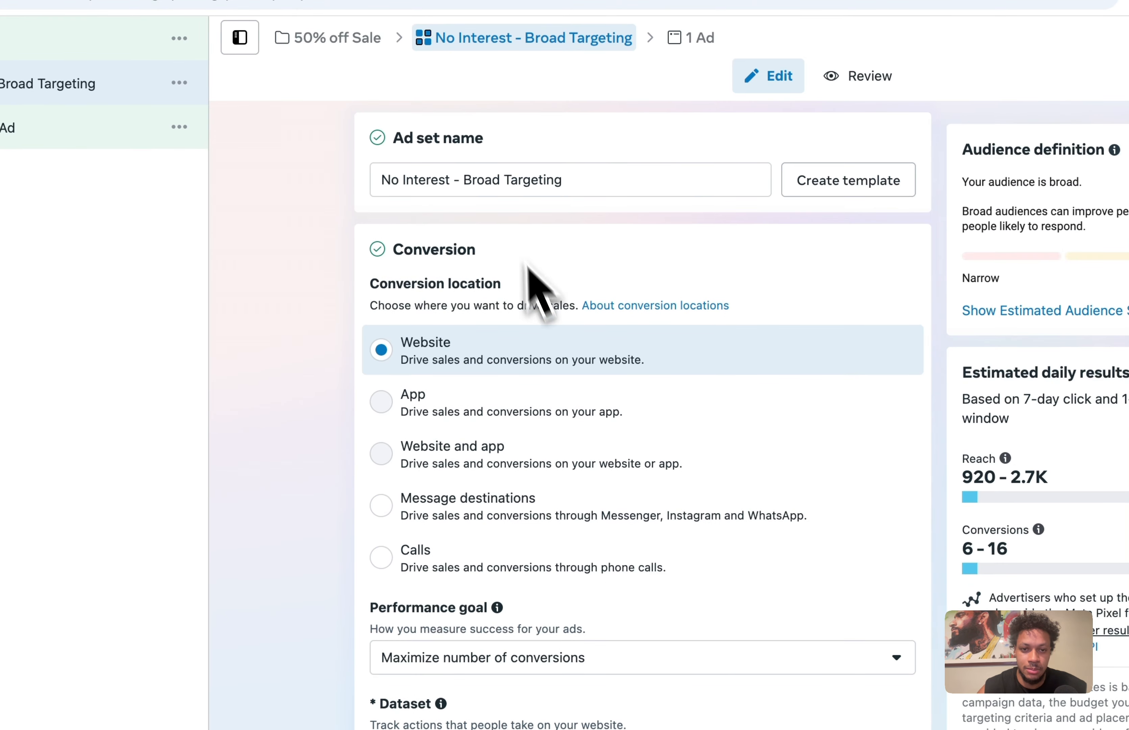
pyautogui.click(572, 184)
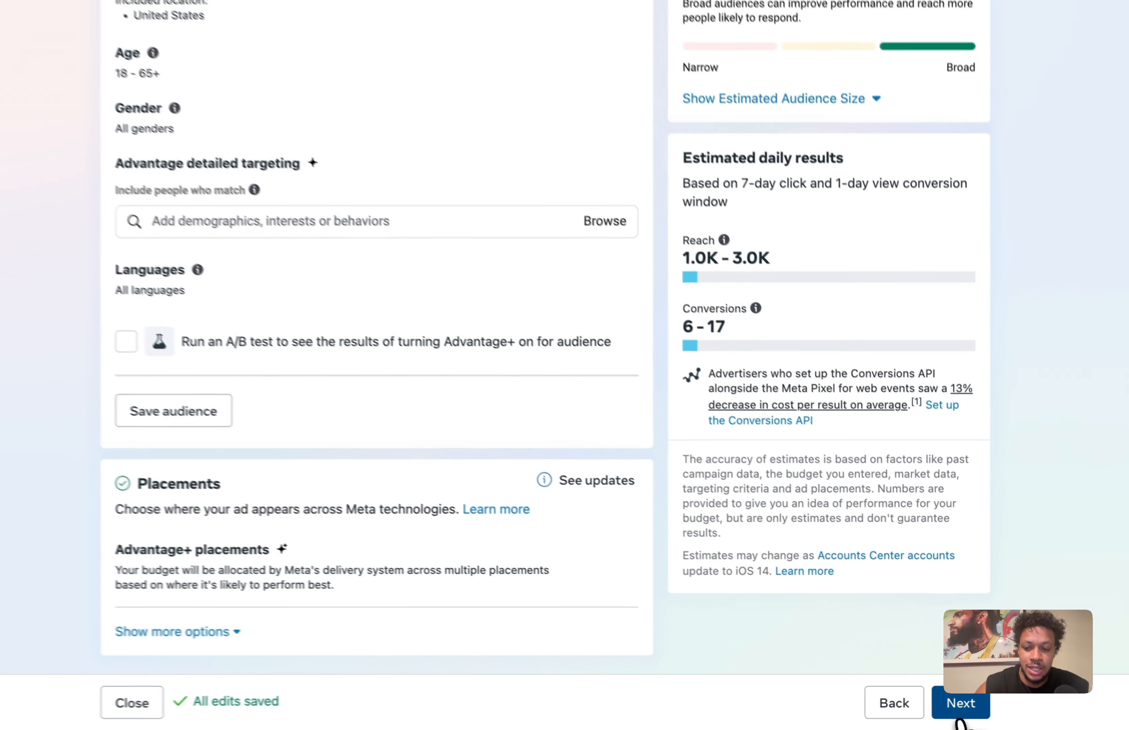
# Continue to the ad level and rename the ad as Carousel #1.
pyautogui.click(1008, 707)
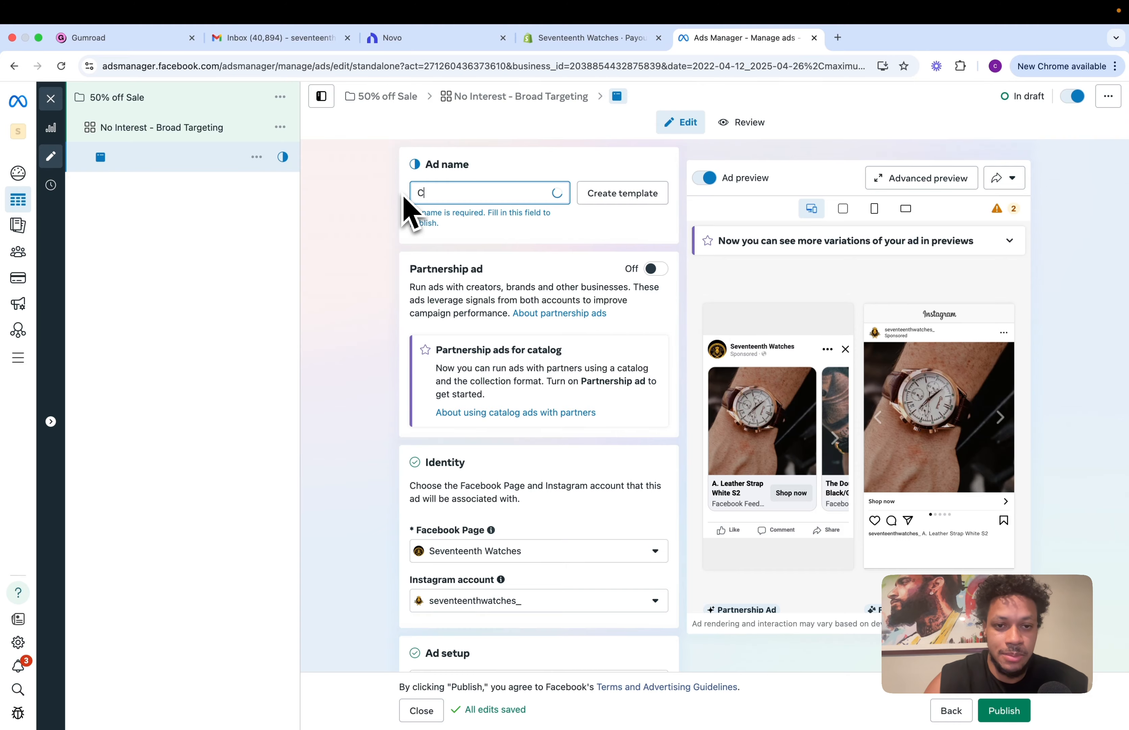
pyautogui.click(453, 224)
pyautogui.moveTo(442, 193); pyautogui.dragTo(381, 190)
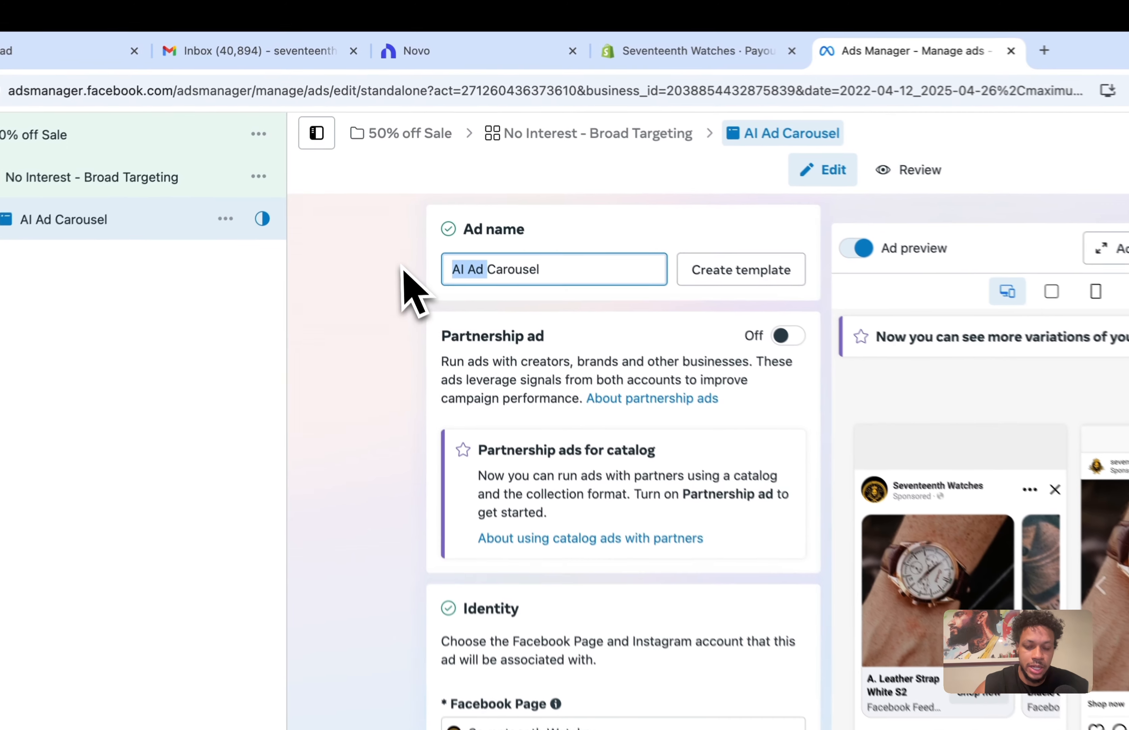
pyautogui.press('BackSpace')
pyautogui.write('#1')
pyautogui.click(587, 228)
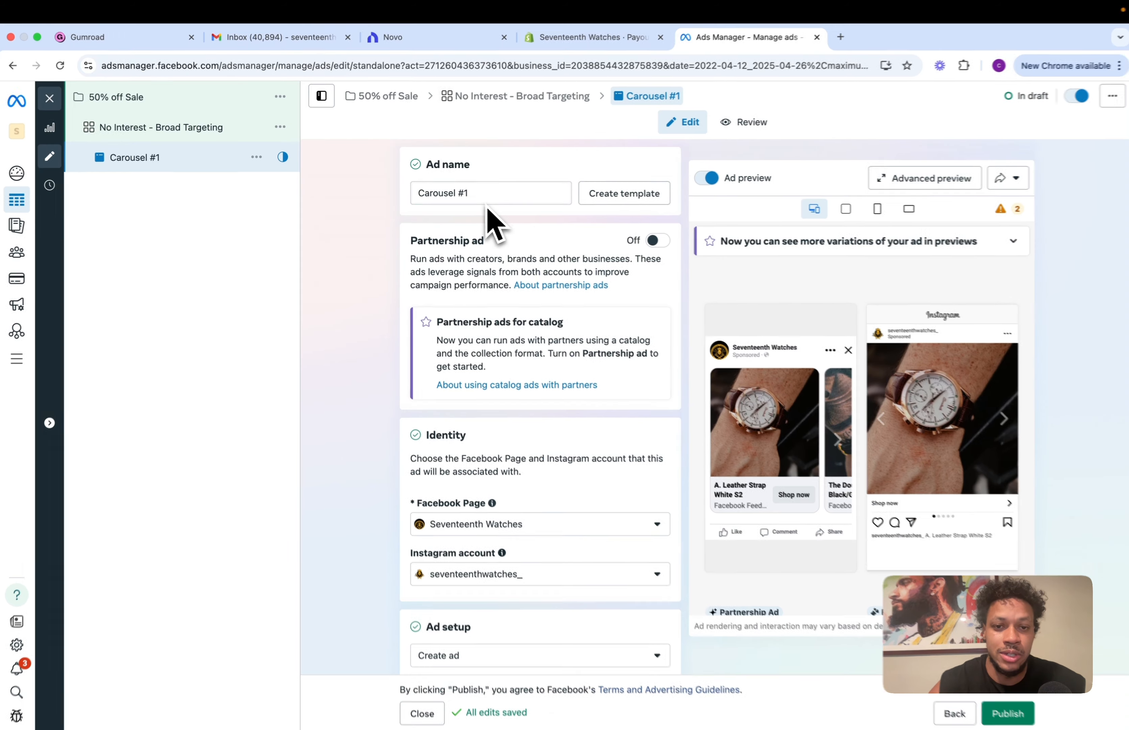
pyautogui.click(477, 193)
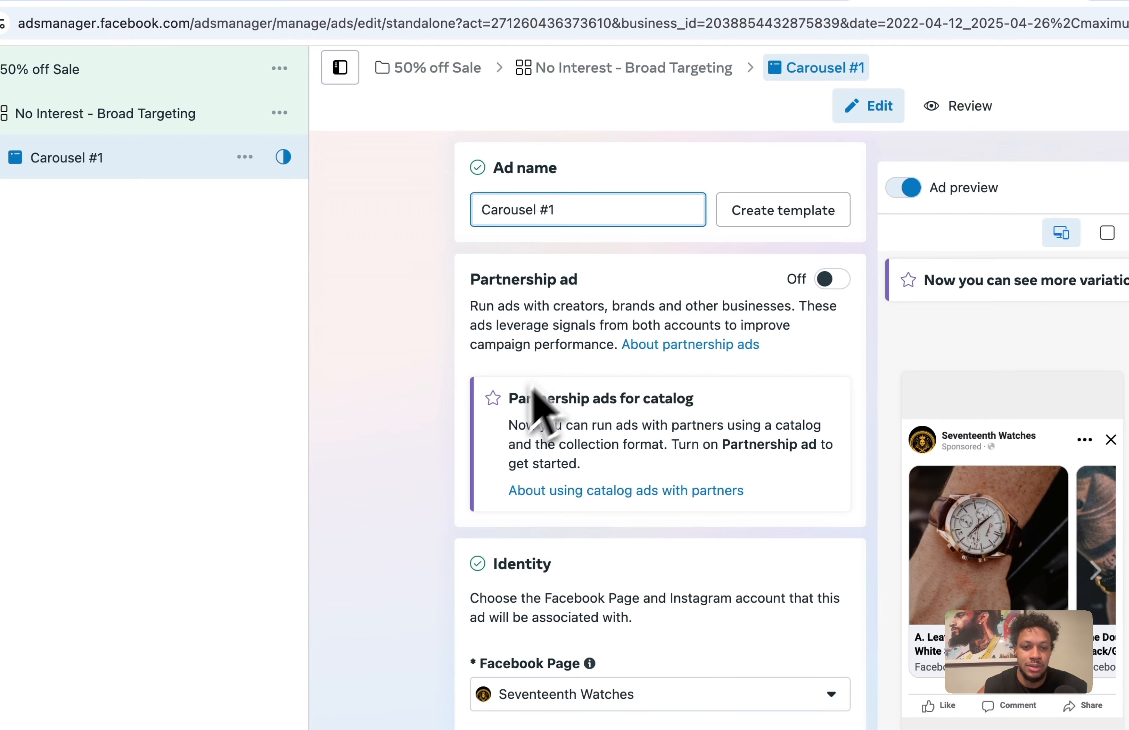
# Set the ad setup to Use existing post and turn off Multi-advertiser ads.
pyautogui.scroll(-3, 479, 367)
pyautogui.scroll(-2, 427, 320)
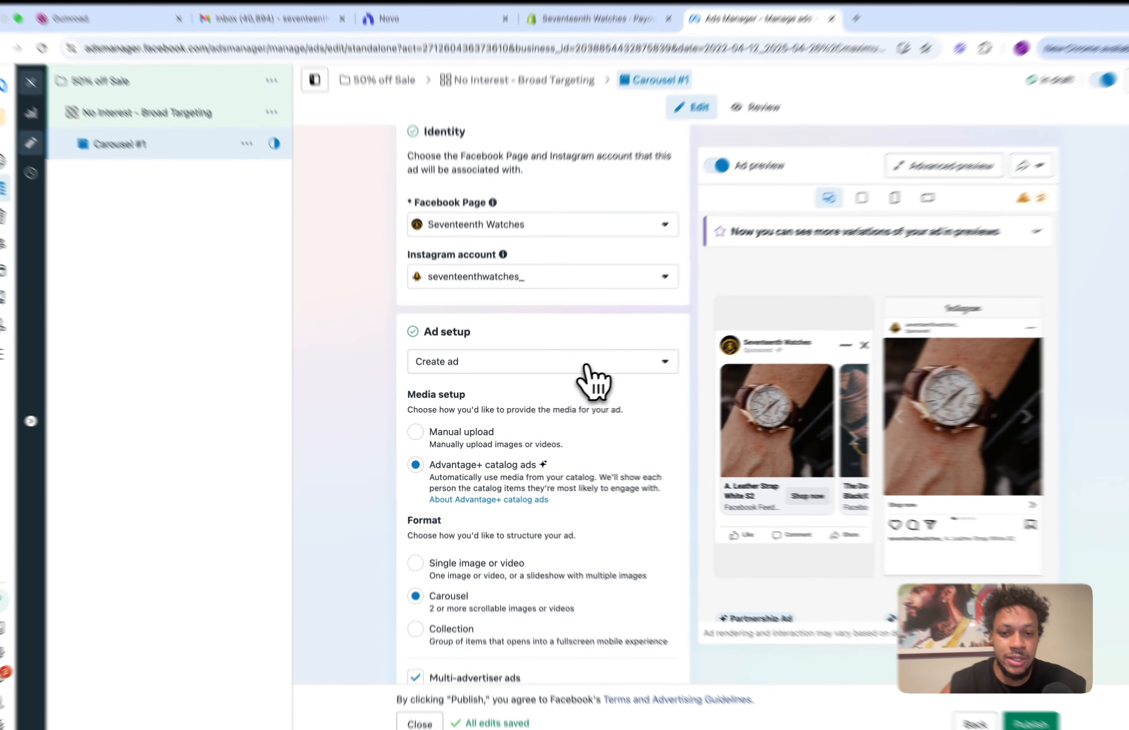
pyautogui.click(586, 397)
pyautogui.click(541, 417)
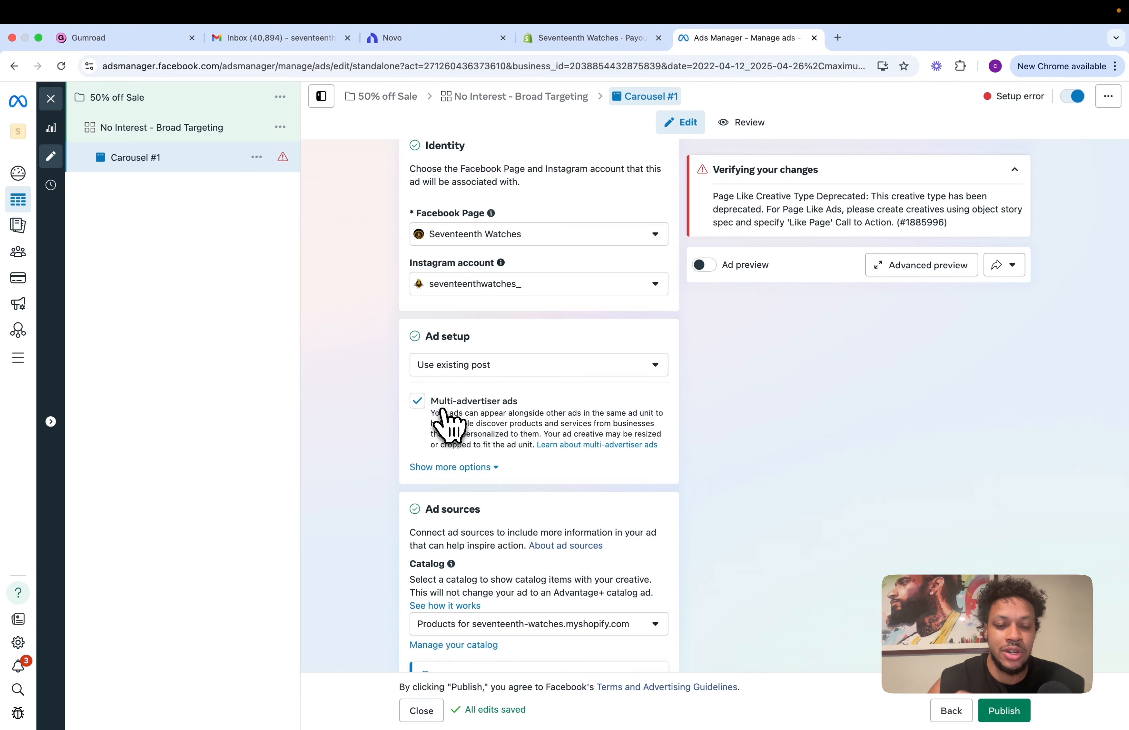
pyautogui.click(417, 401)
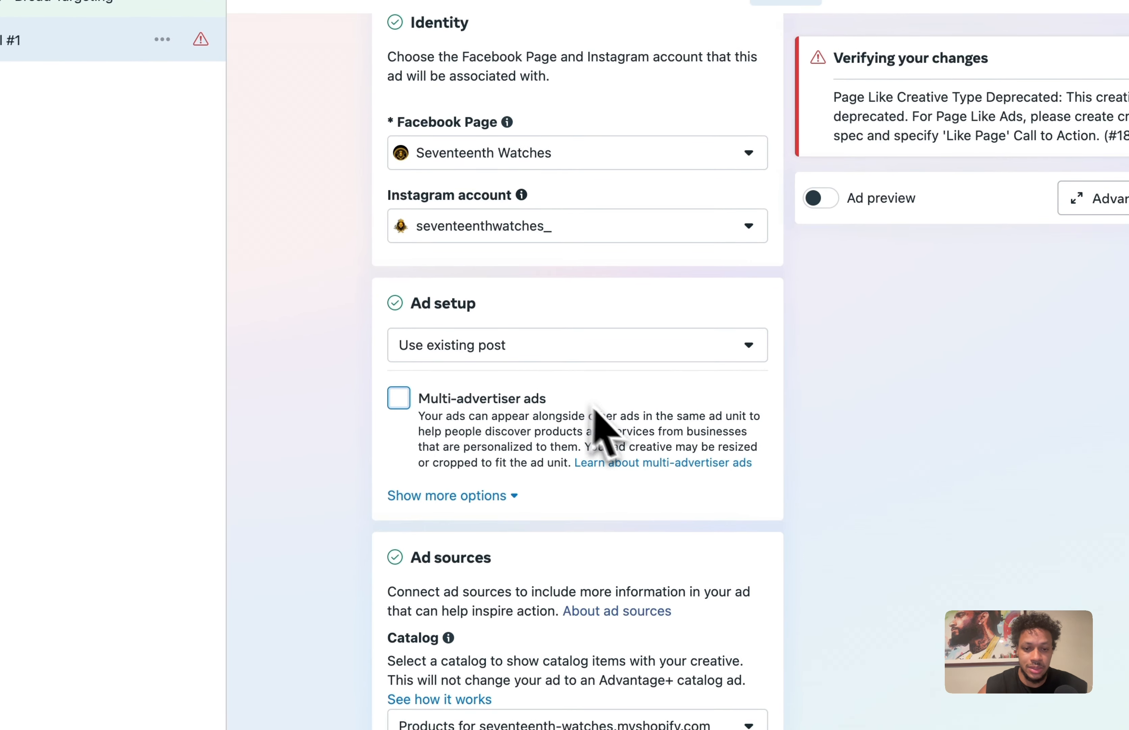
# Use the May 9, 2025 Instagram carousel post about 50% off storewide as the ad creative and apply all generated text variations.
pyautogui.scroll(-3, 681, 417)
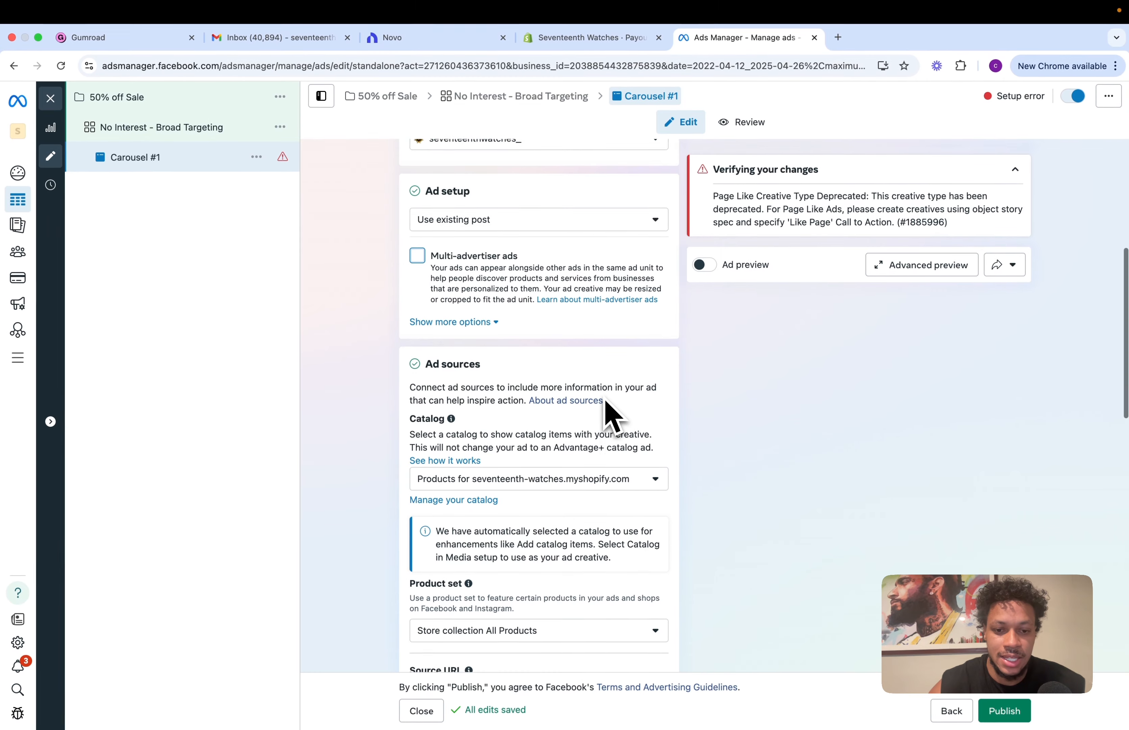
pyautogui.scroll(-5, 609, 416)
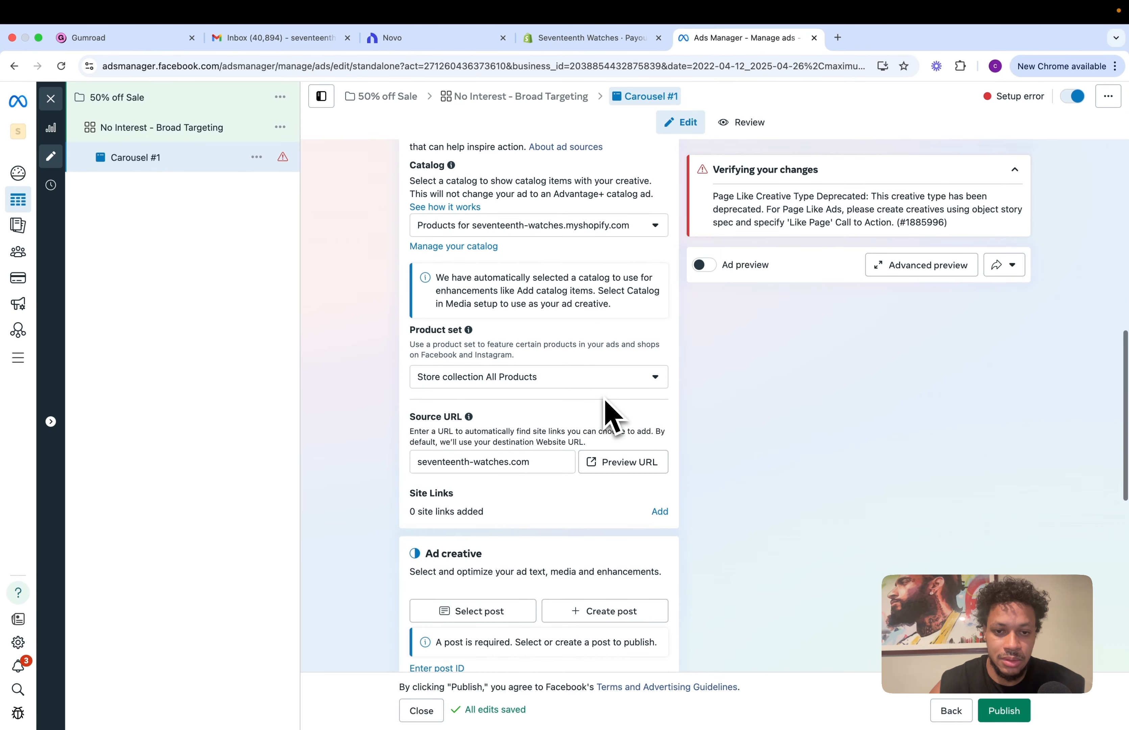
pyautogui.scroll(-6, 612, 417)
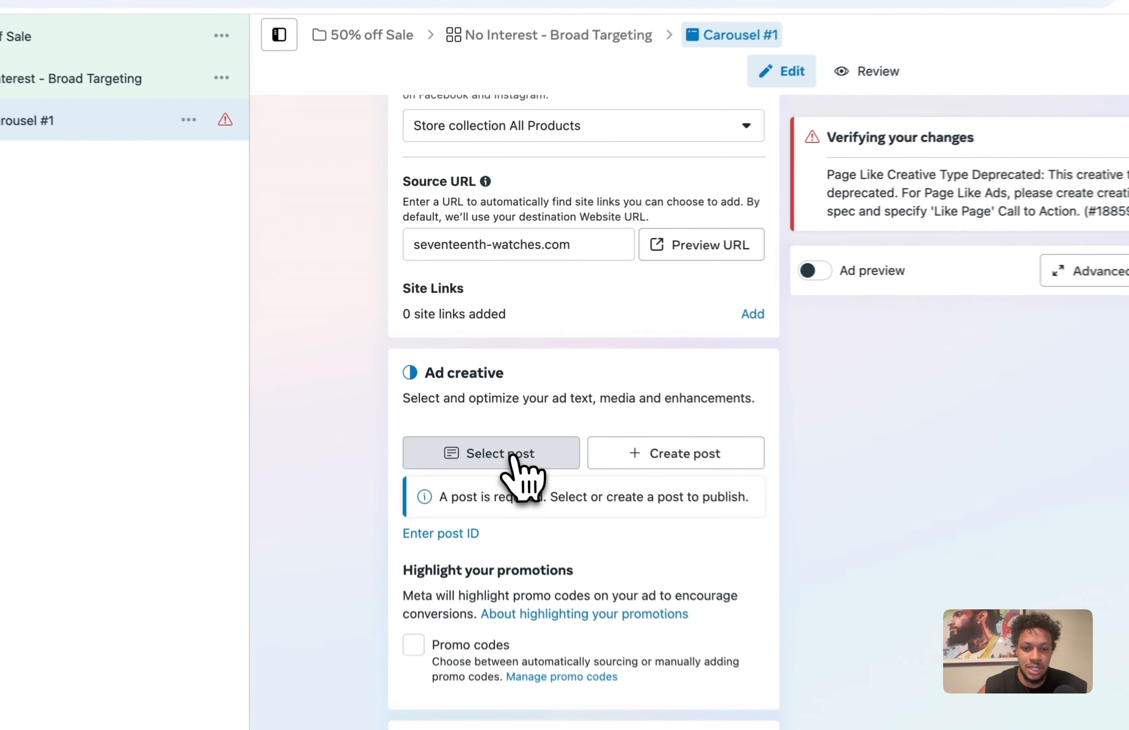
pyautogui.click(512, 456)
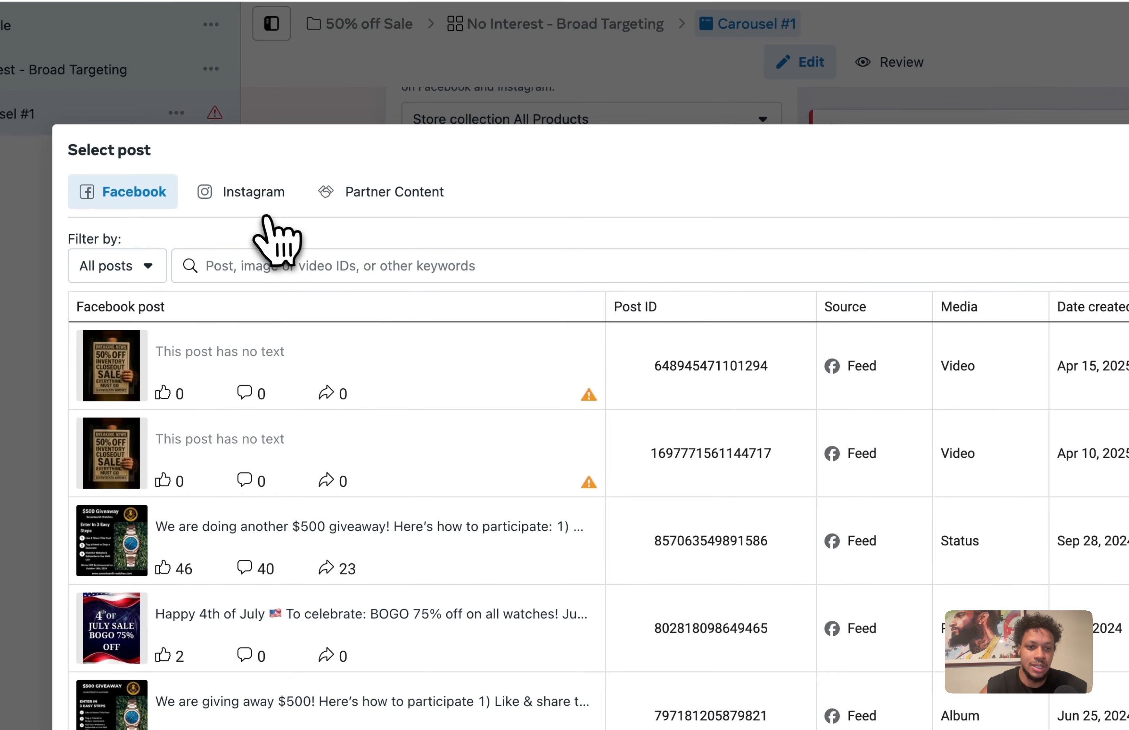
pyautogui.click(252, 209)
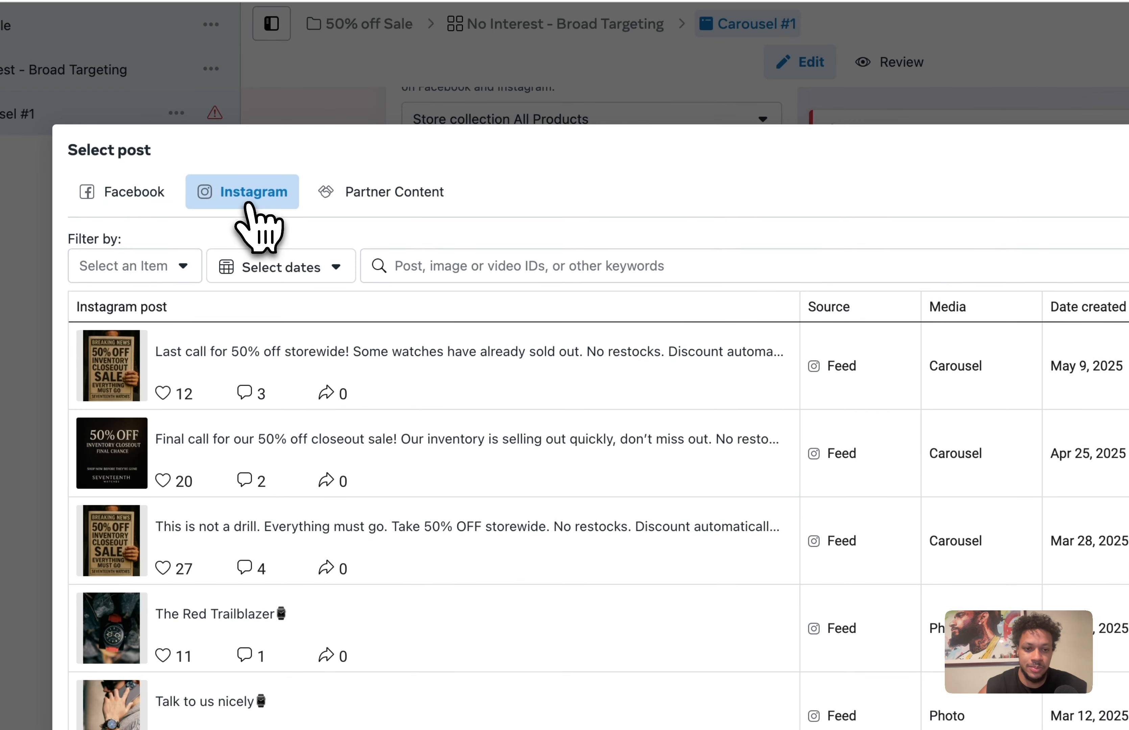
pyautogui.click(520, 359)
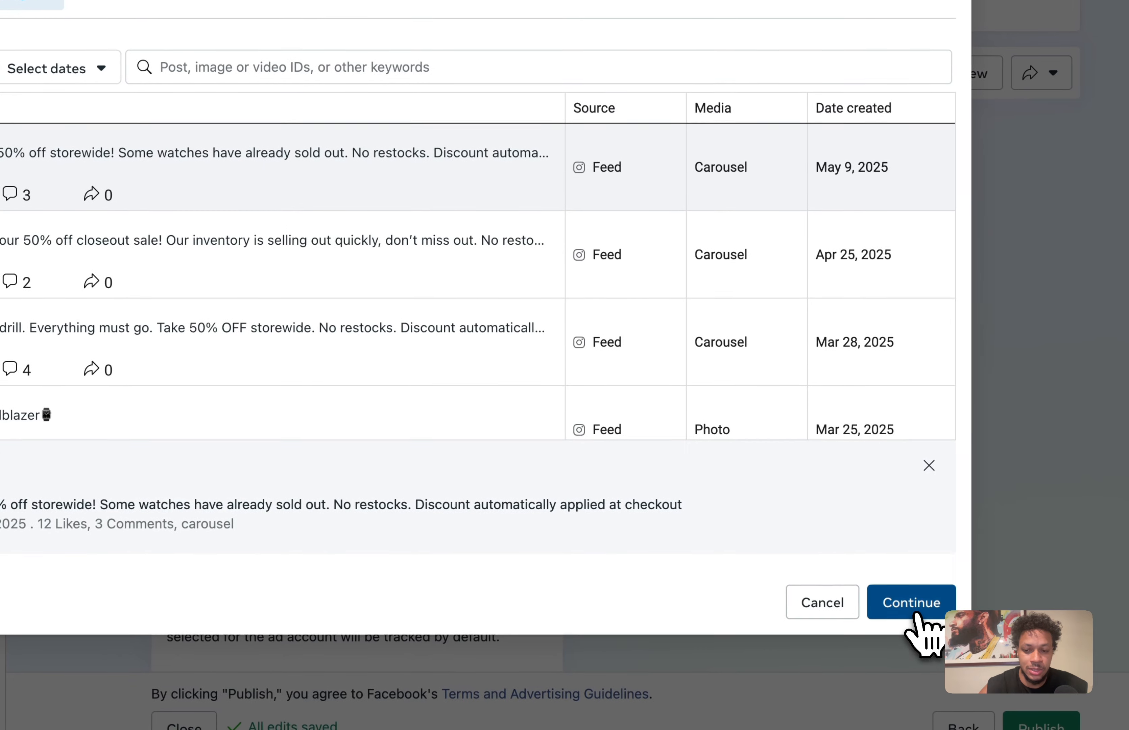
pyautogui.click(917, 616)
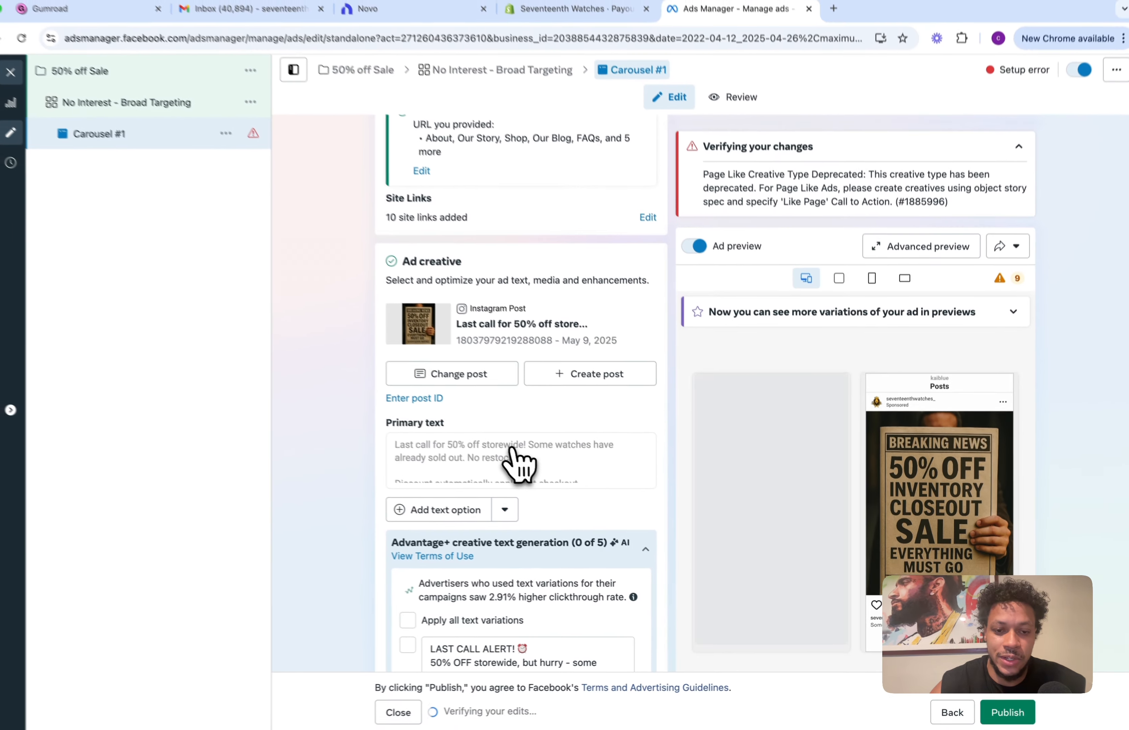
pyautogui.scroll(-4, 517, 462)
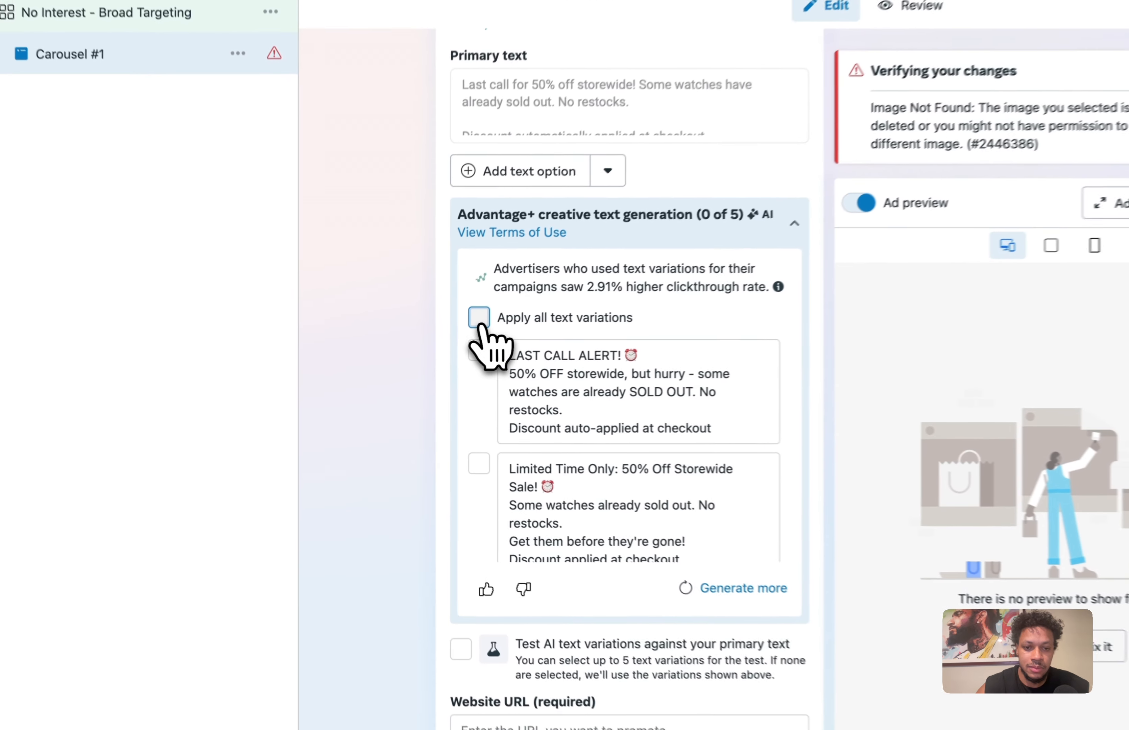
pyautogui.click(480, 323)
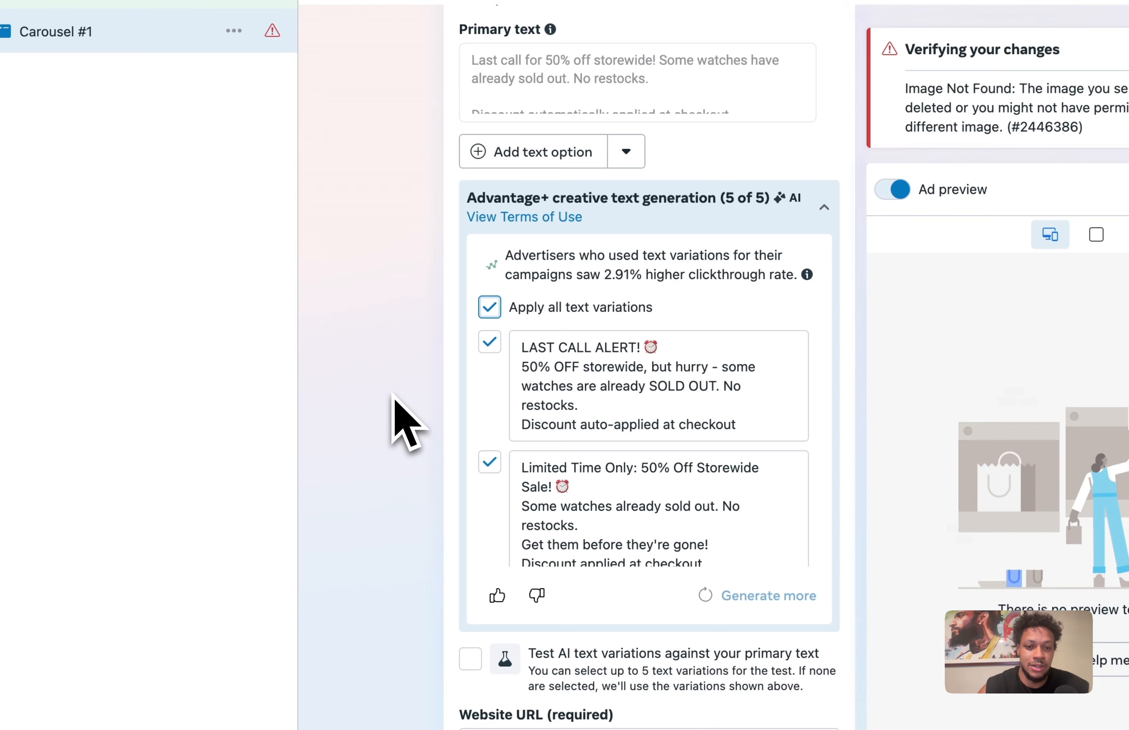
pyautogui.scroll(-5, 441, 416)
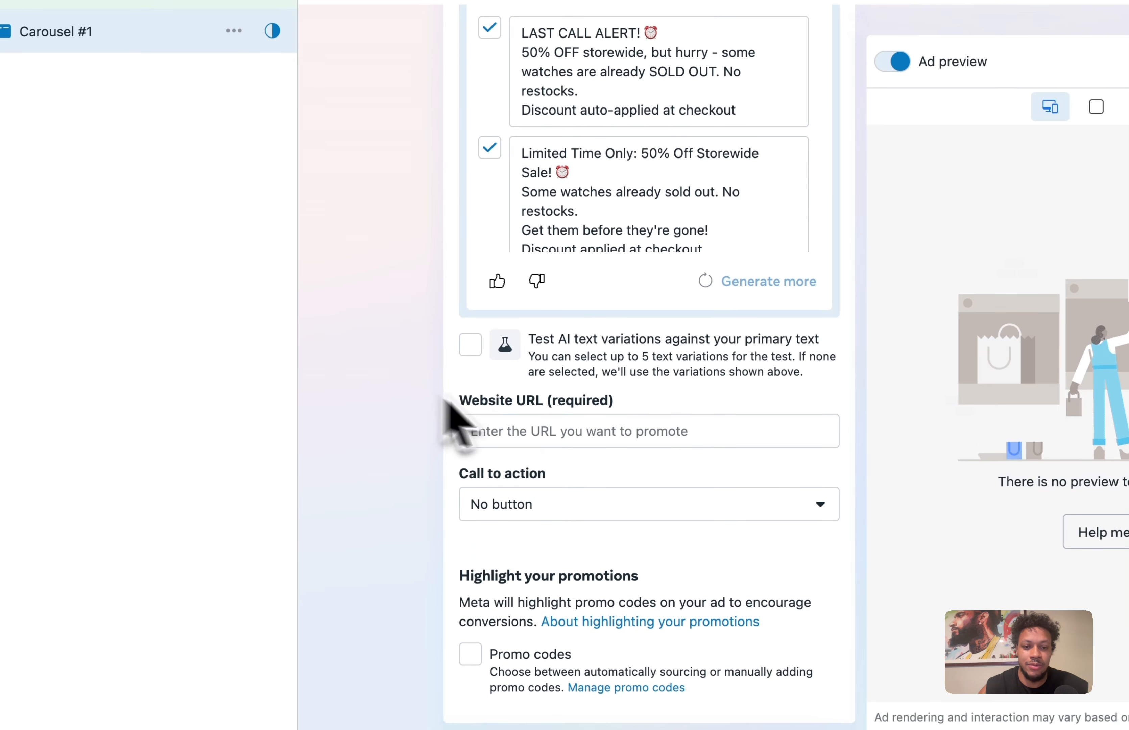
pyautogui.click(601, 434)
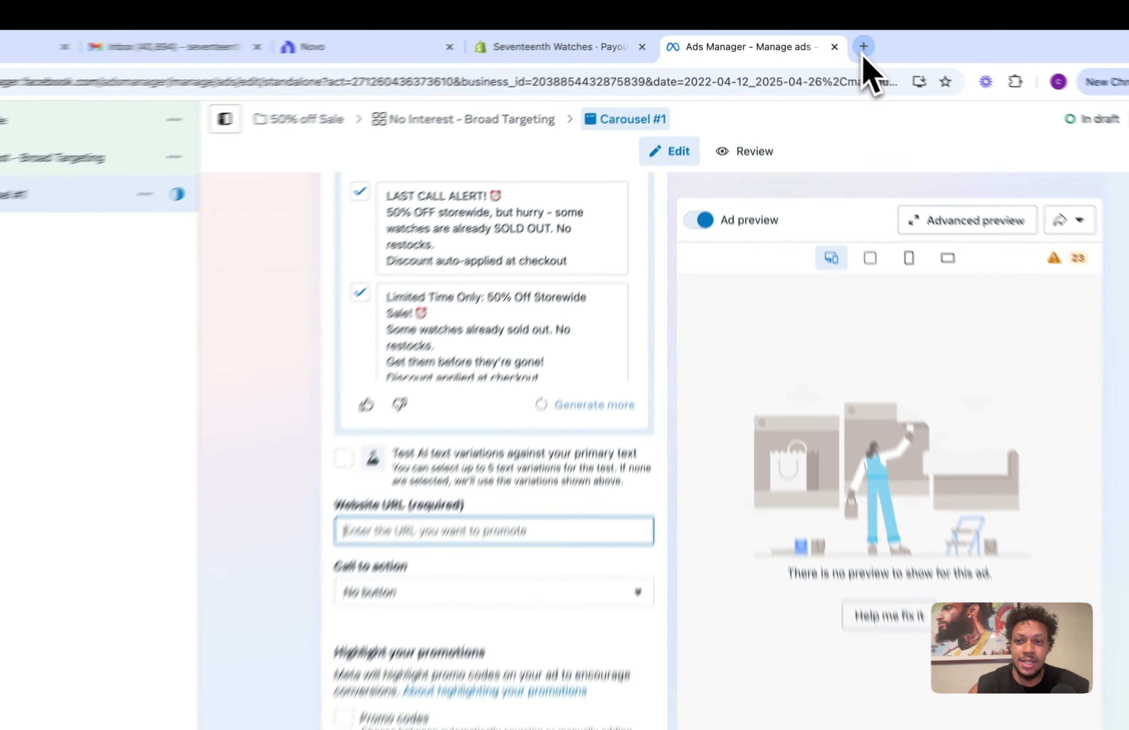
pyautogui.click(837, 38)
pyautogui.write('www.')
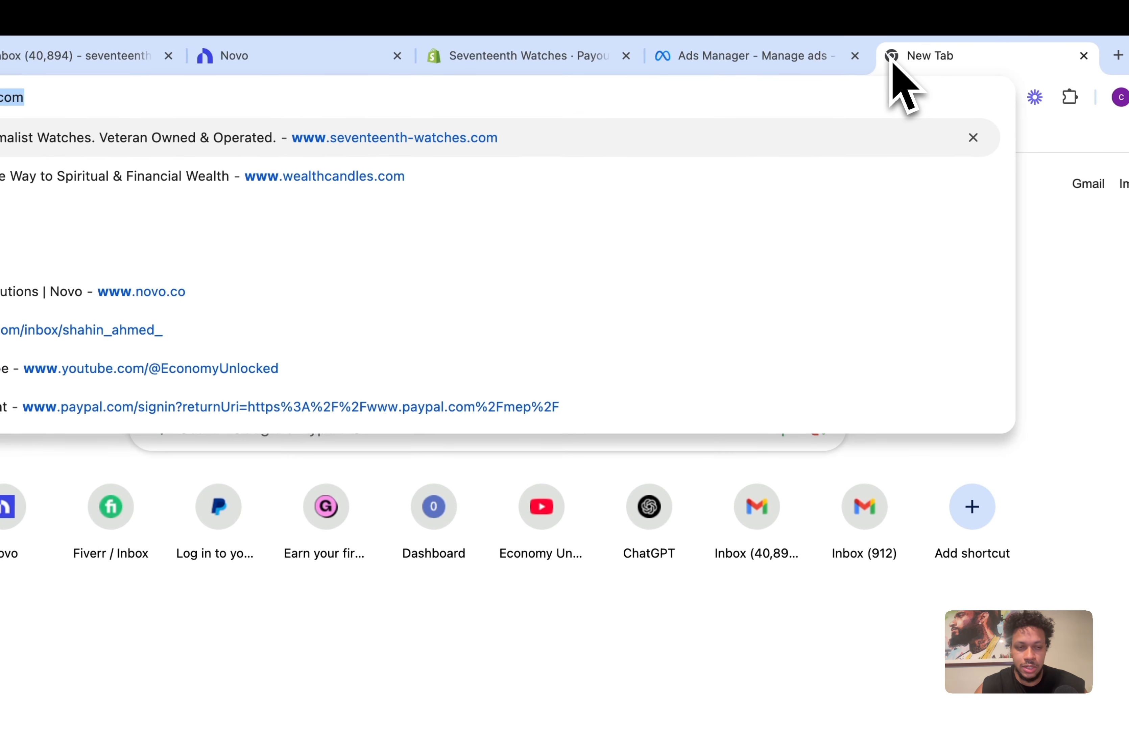
pyautogui.click(731, 136)
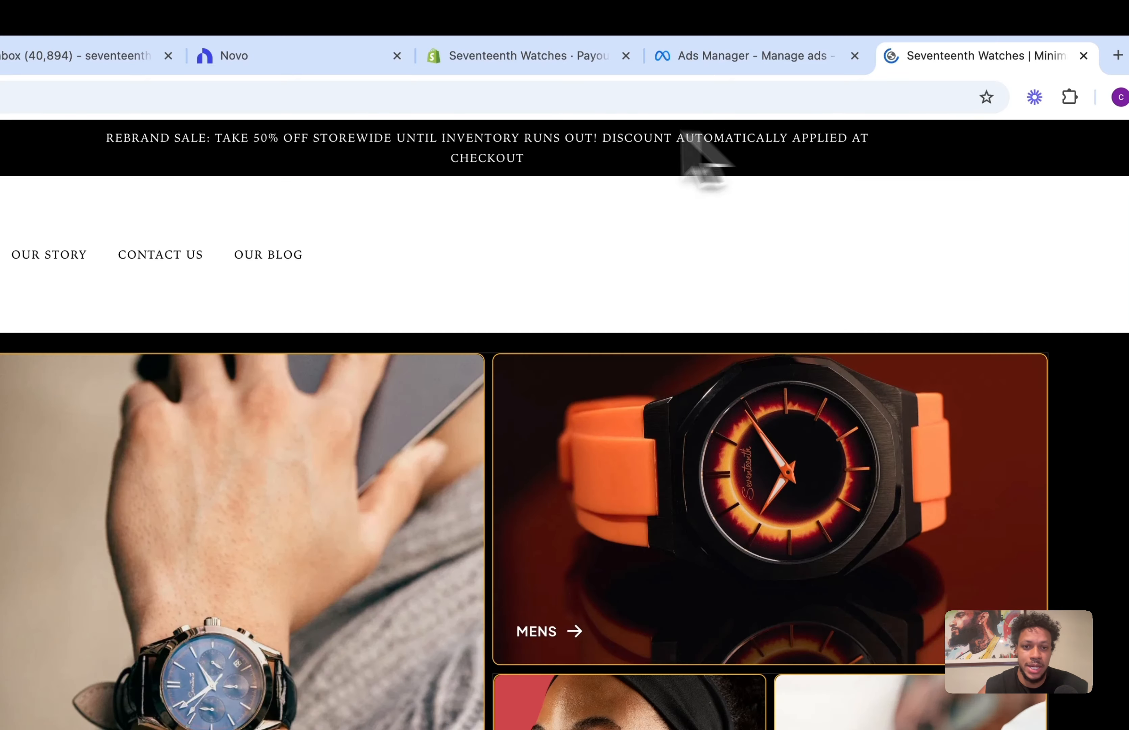
pyautogui.moveTo(280, 98); pyautogui.dragTo(15, 106)
pyautogui.press('super+c')
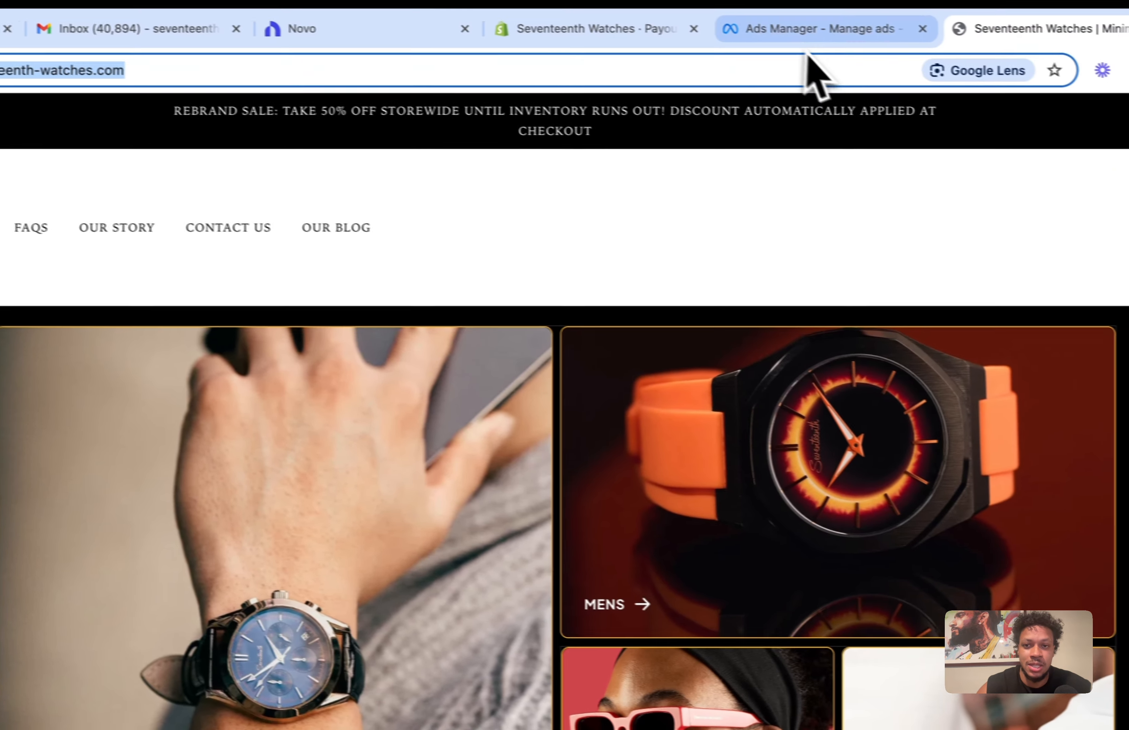
pyautogui.click(987, 51)
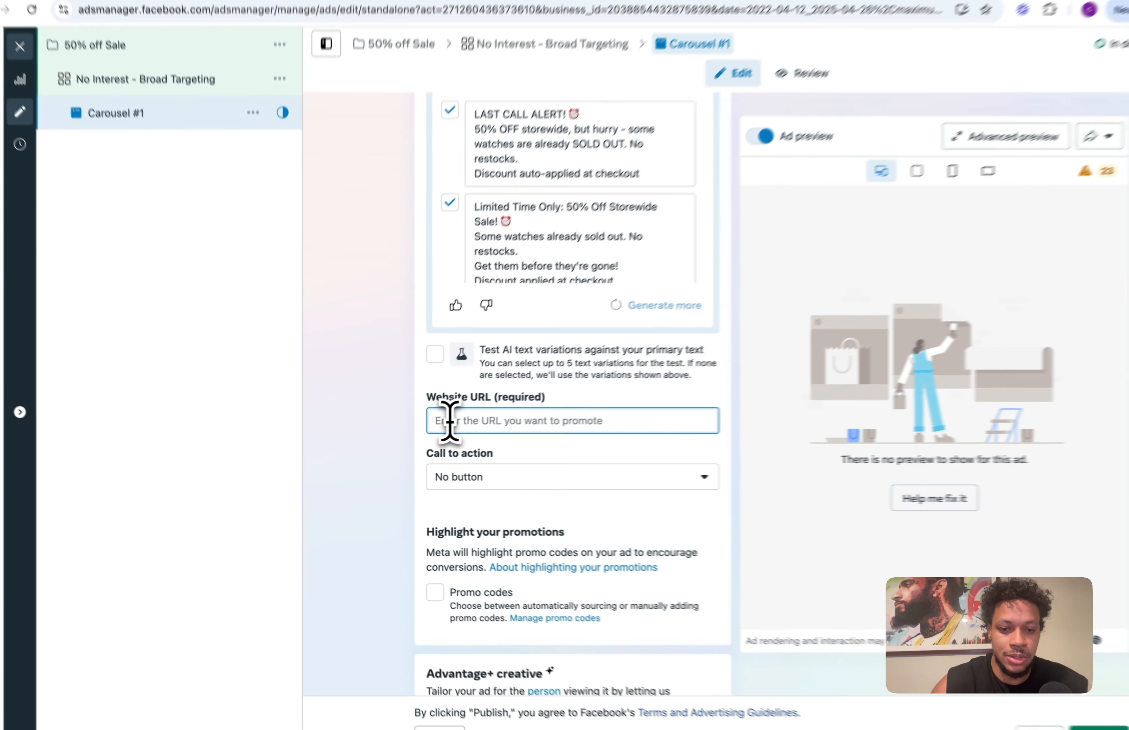
pyautogui.press('super+v')
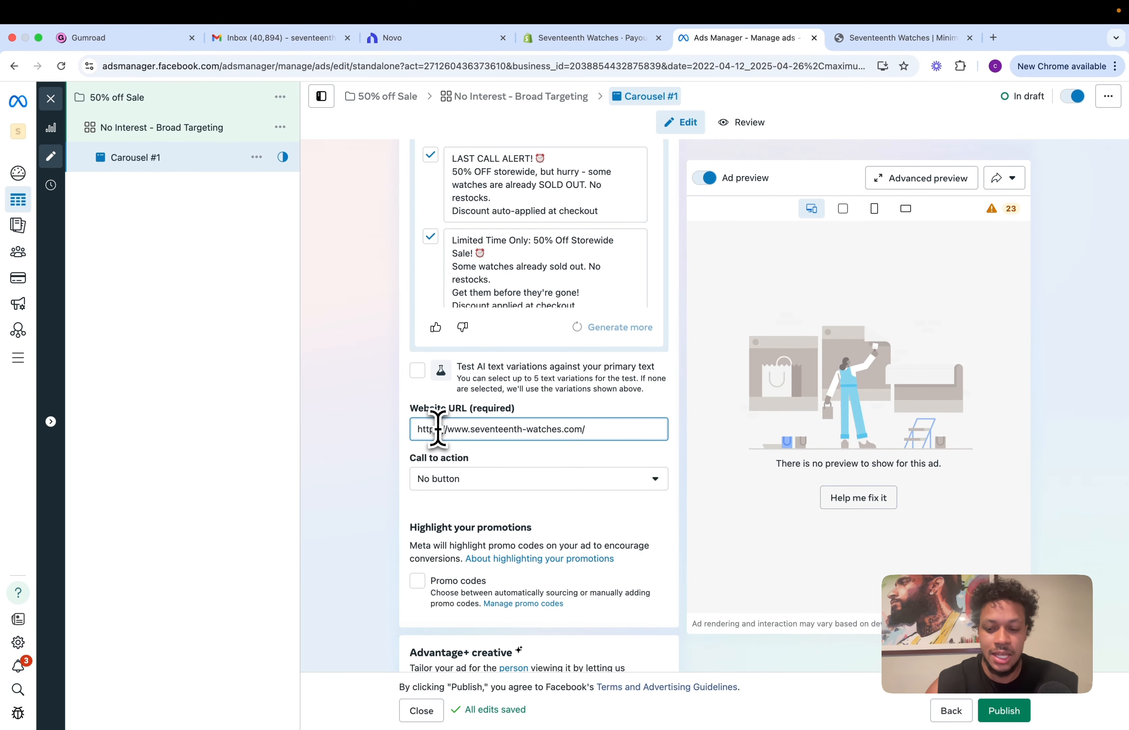
pyautogui.click(353, 360)
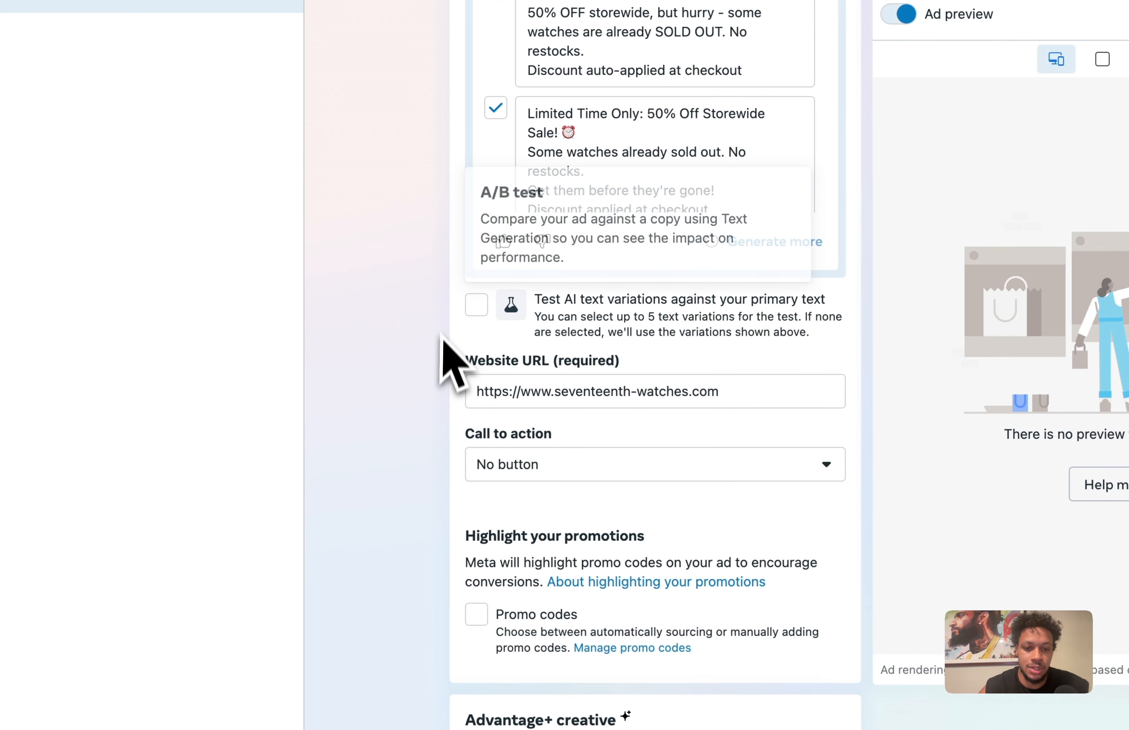
# Set the ad's call to action to Shop now.
pyautogui.scroll(-3, 345, 511)
pyautogui.click(608, 332)
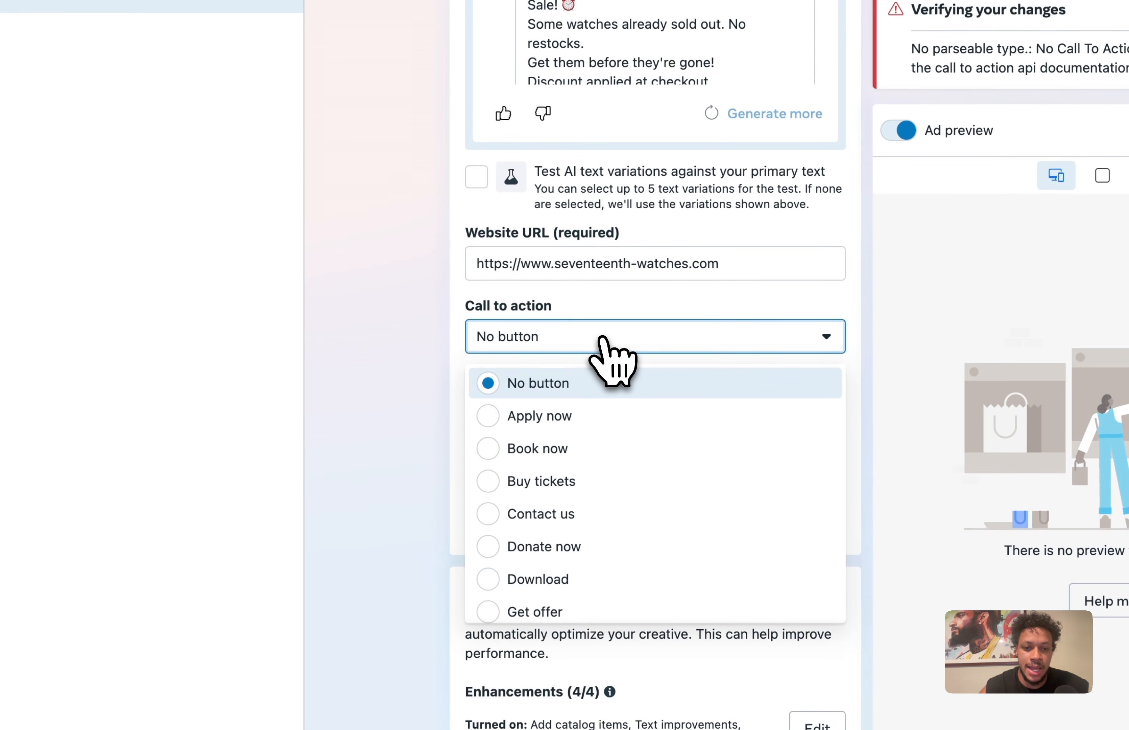
pyautogui.scroll(-3, 578, 488)
pyautogui.scroll(-6, 575, 471)
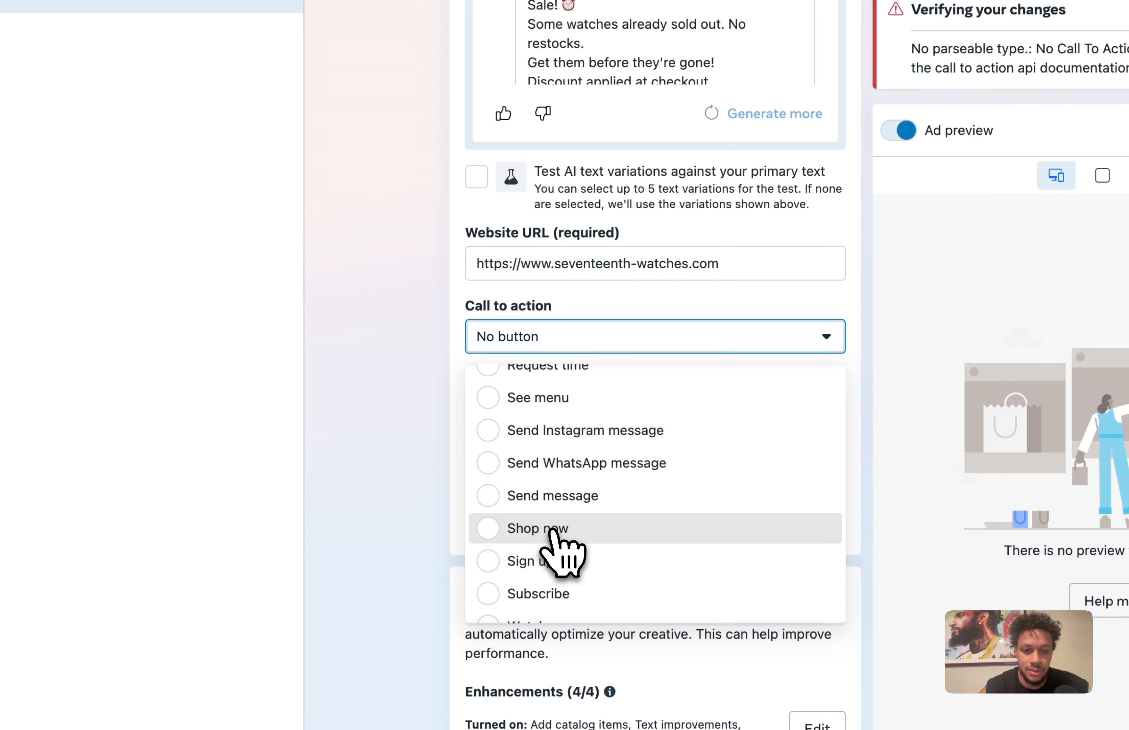
pyautogui.click(576, 527)
pyautogui.scroll(-5, 560, 550)
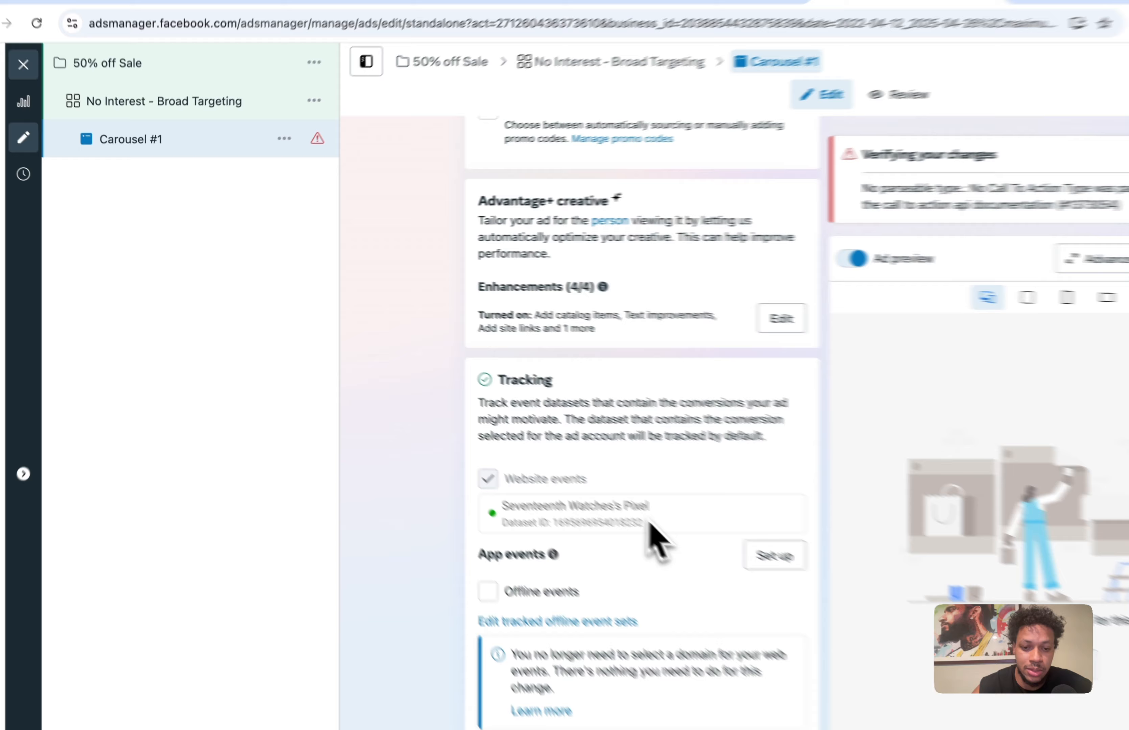
# Review the Carousel #1 ad's tracking settings and the settings of its No Interest - Broad Targeting ad set and 50% off Sale campaign.
pyautogui.moveTo(540, 460); pyautogui.dragTo(469, 458)
pyautogui.click(448, 190)
pyautogui.scroll(-2, 447, 190)
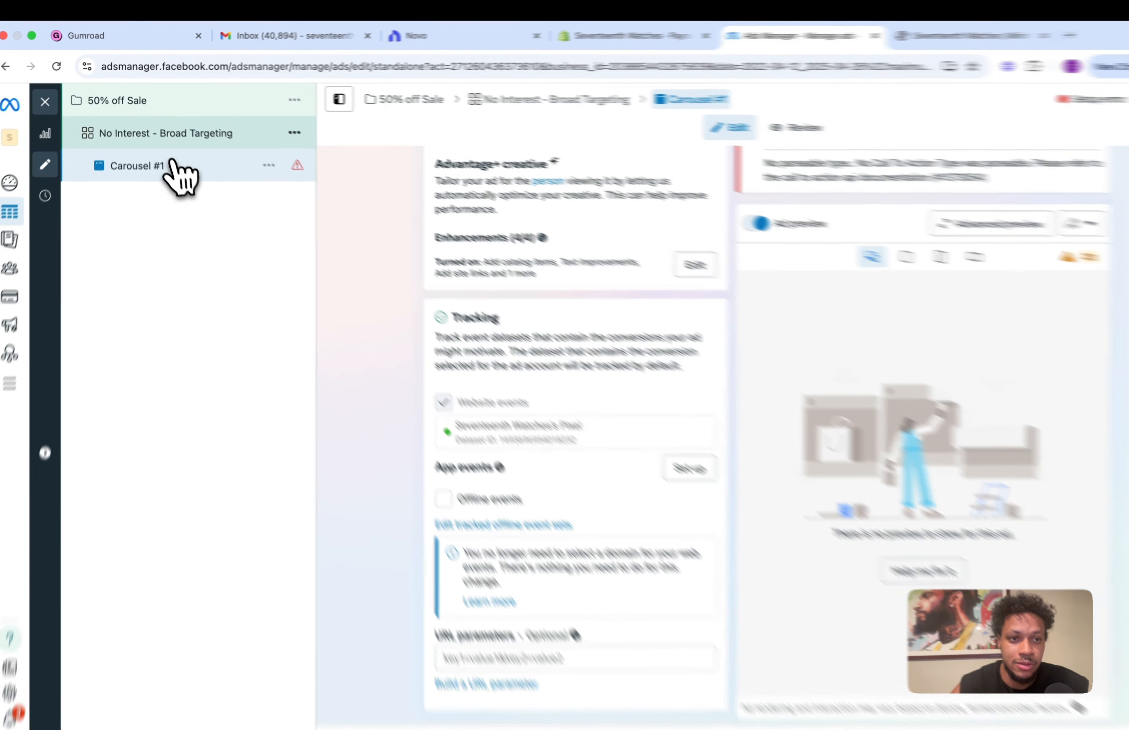
pyautogui.click(155, 128)
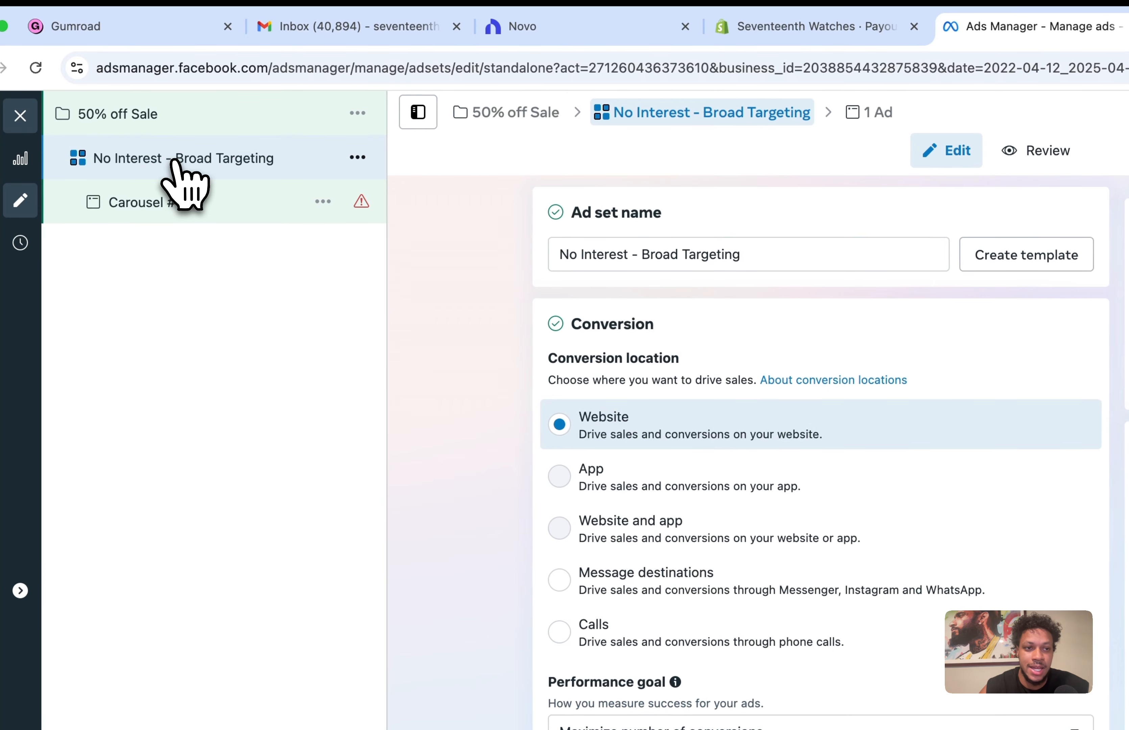
pyautogui.click(207, 125)
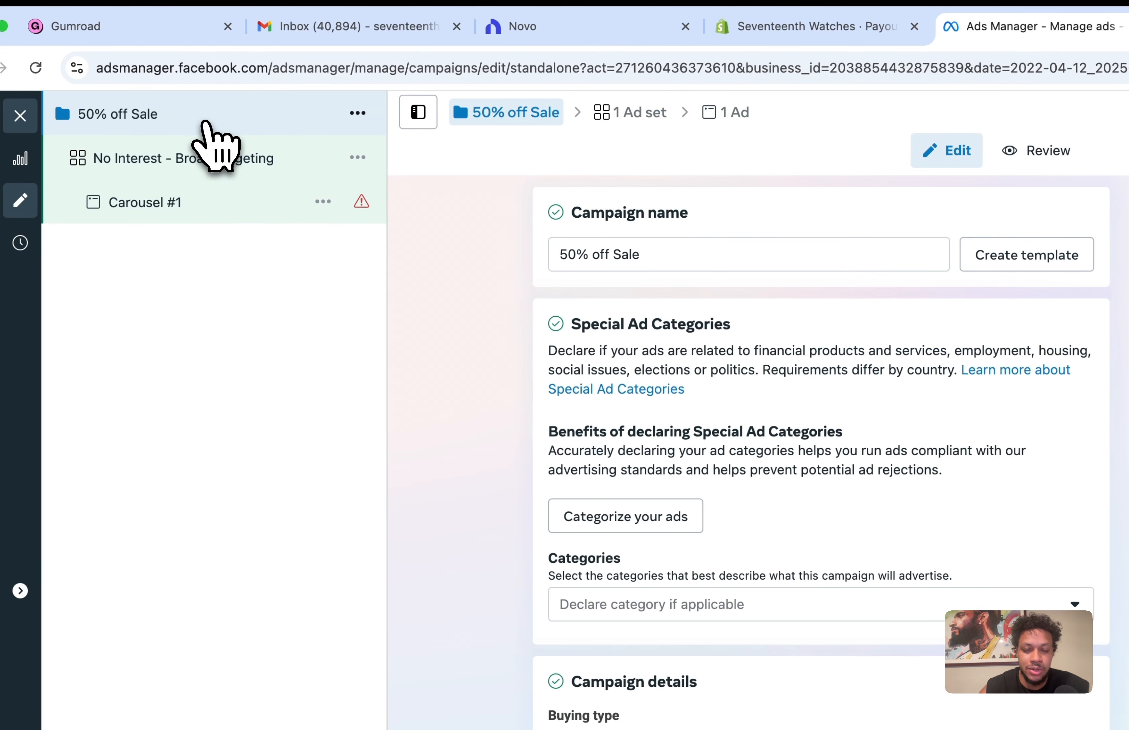
pyautogui.scroll(-10, 516, 323)
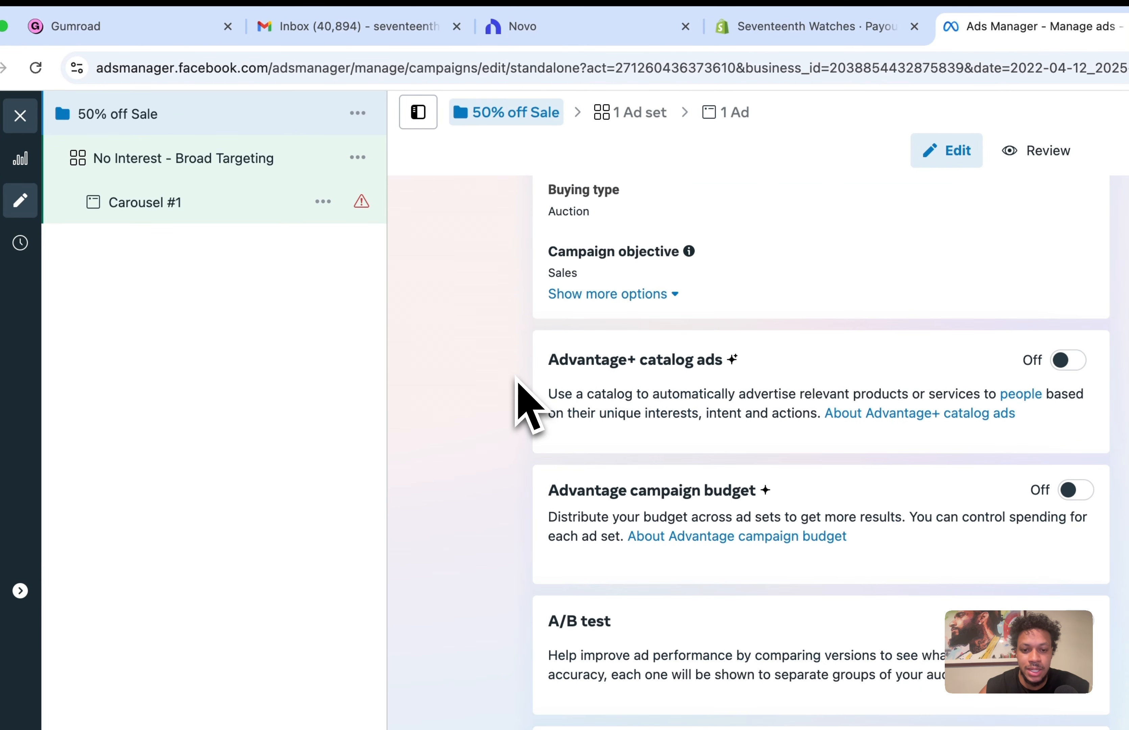
pyautogui.scroll(10, 493, 380)
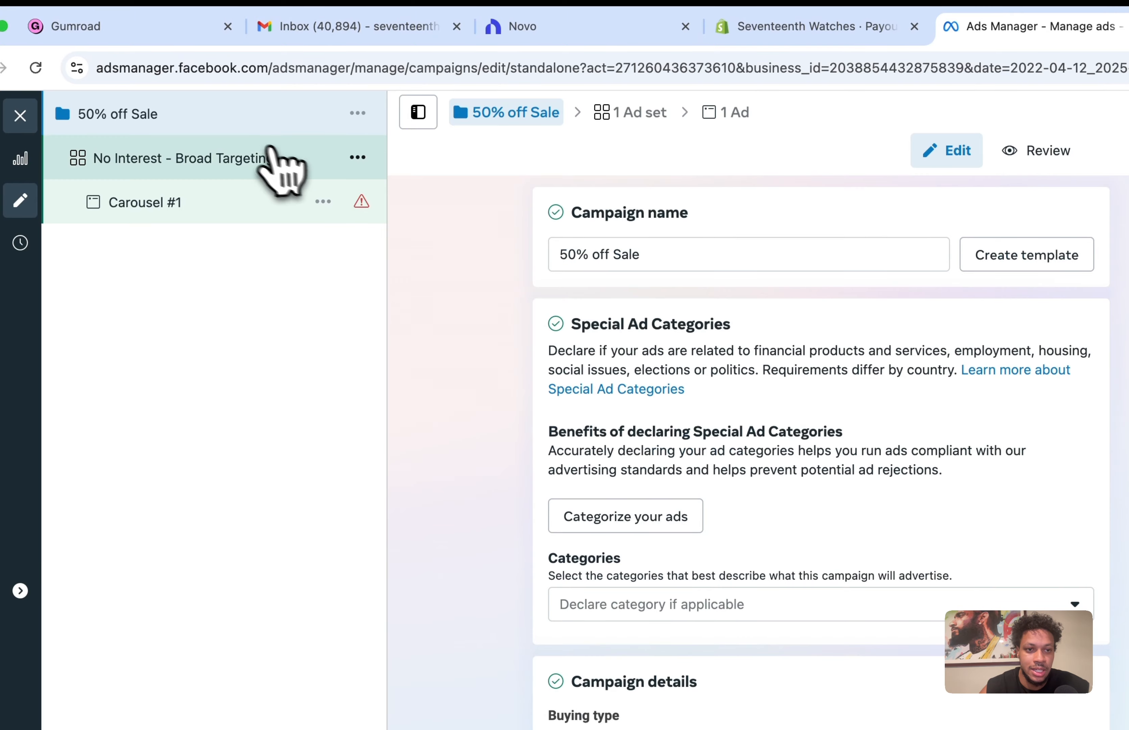
pyautogui.click(282, 171)
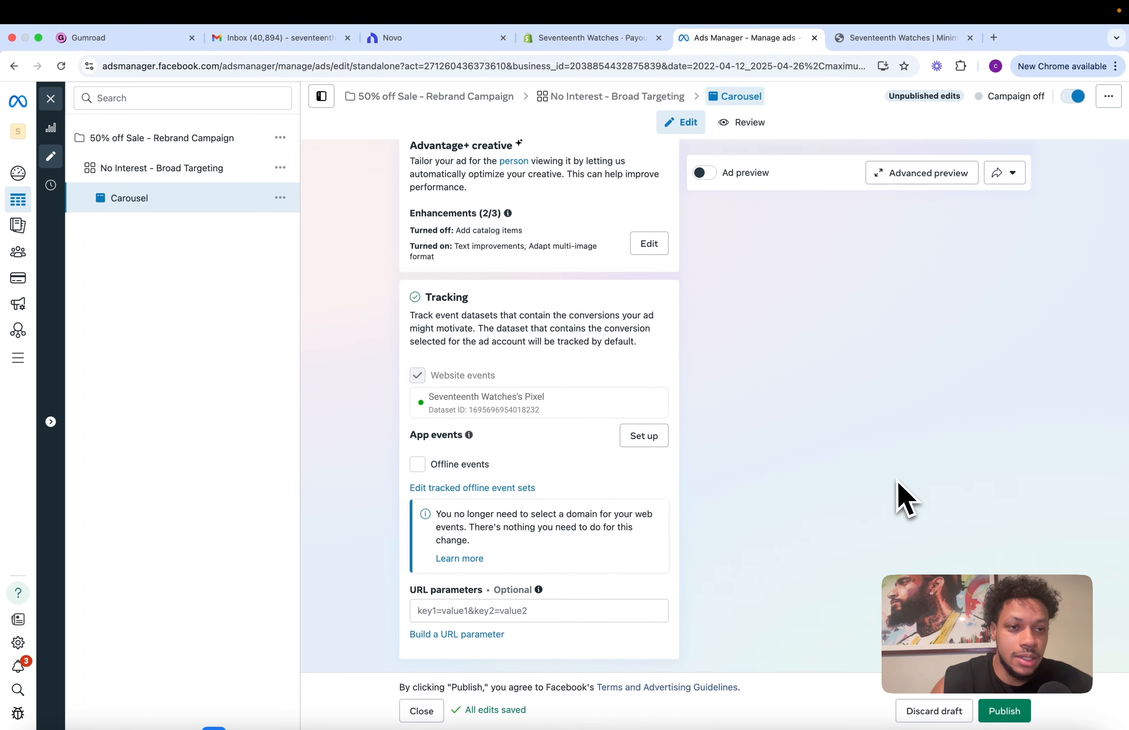